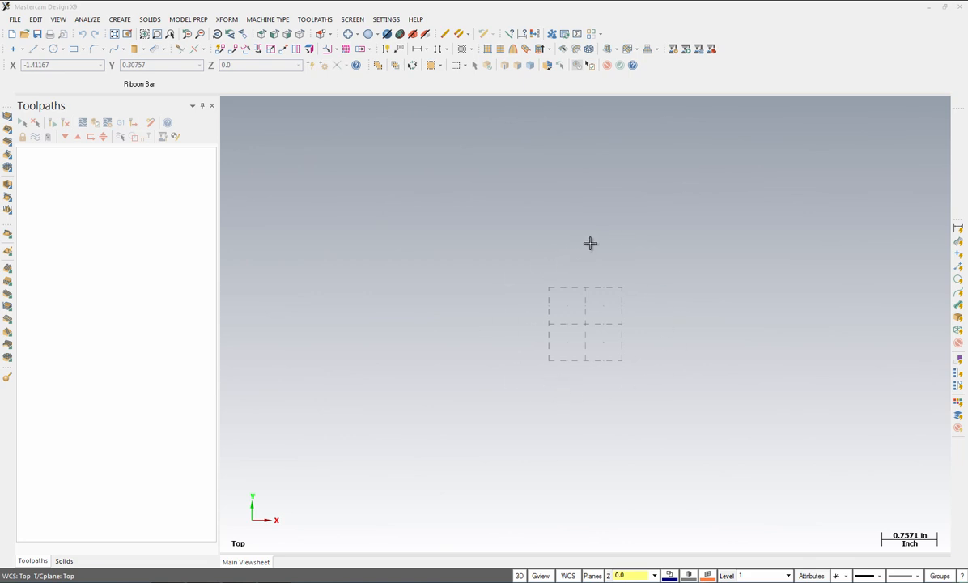
Step: Load the 3D Toolpaths workspace
right_click(792, 56)
mouse_move(823, 71)
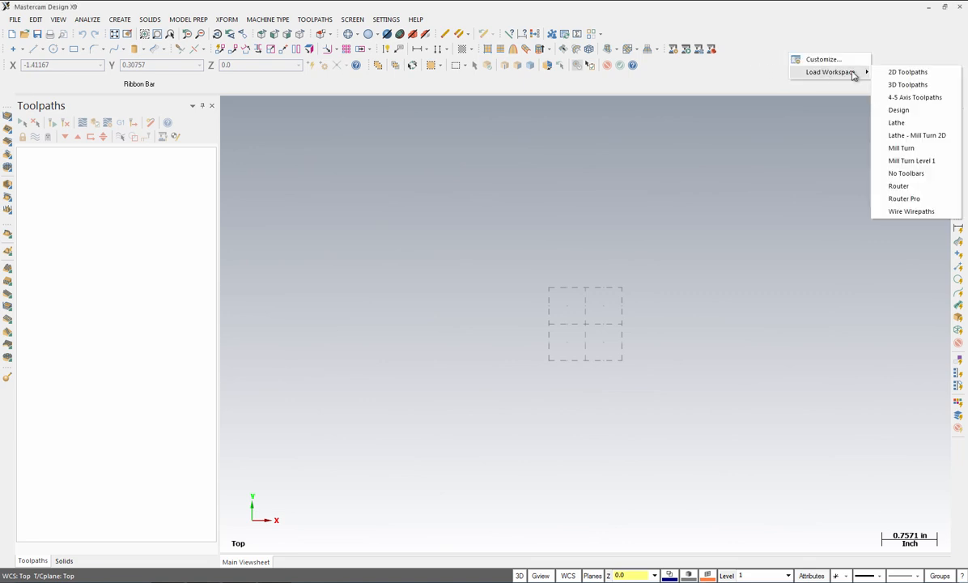
click(907, 85)
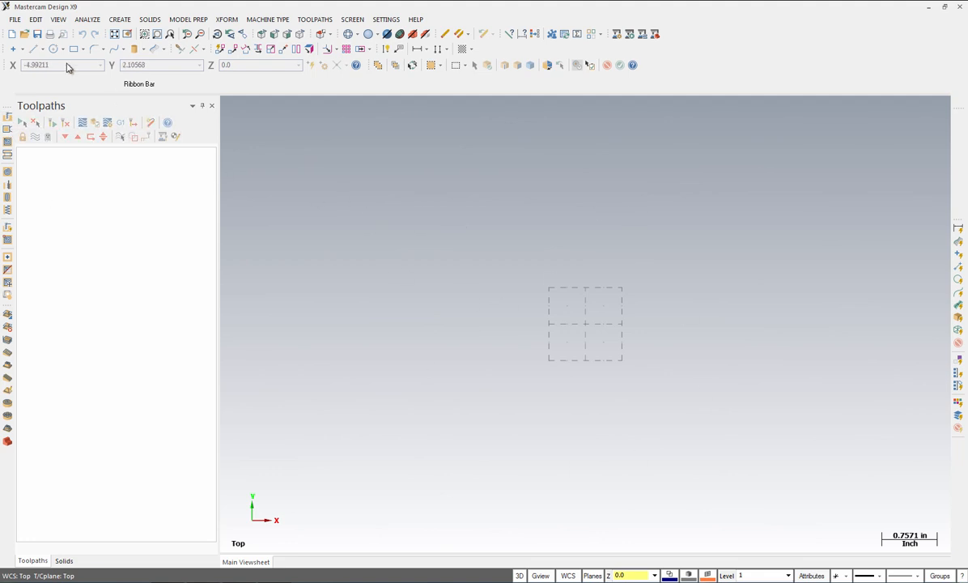
Step: Create a 5 by 5 inch rectangle anchored to its center at the origin
click(120, 20)
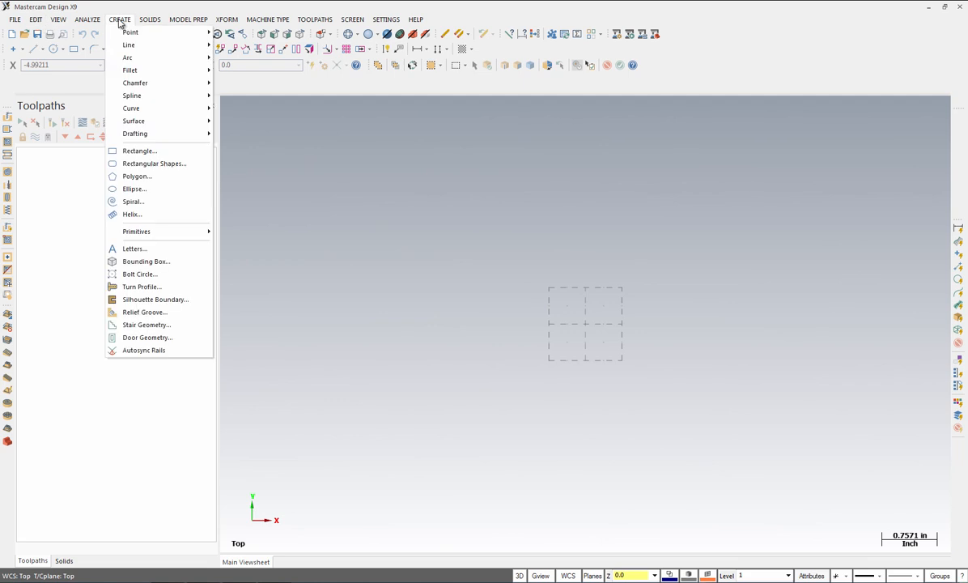
click(140, 152)
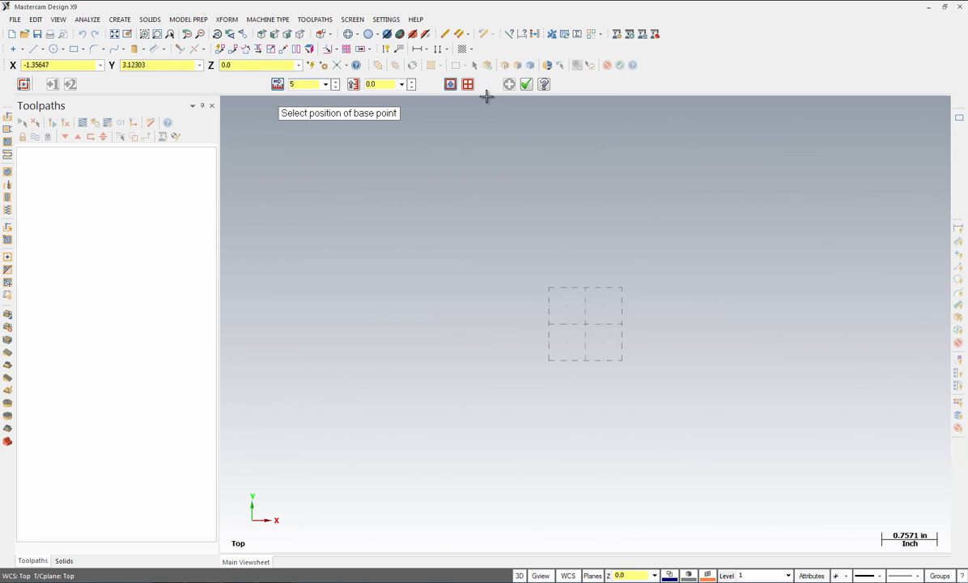
click(389, 85)
text(5)
key(Return)
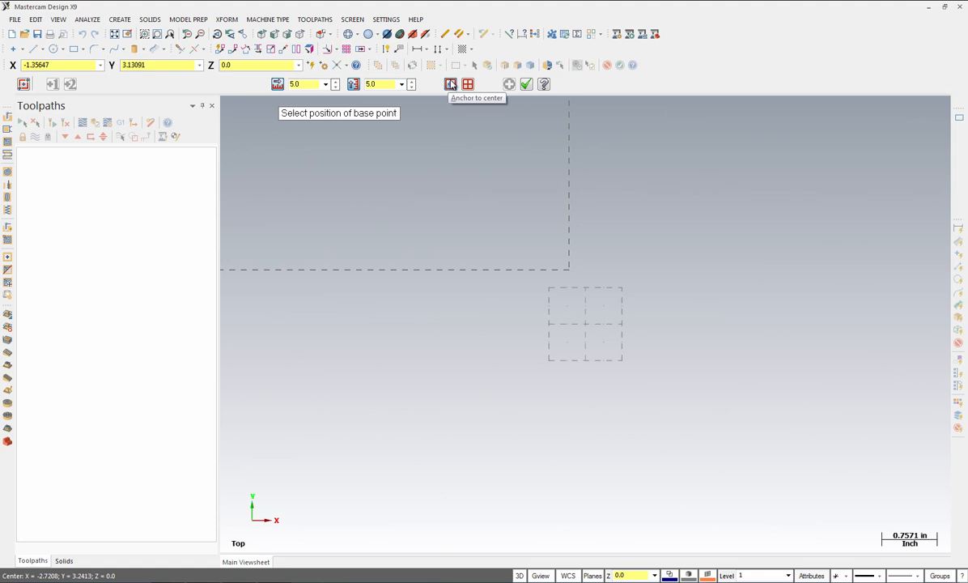
click(451, 85)
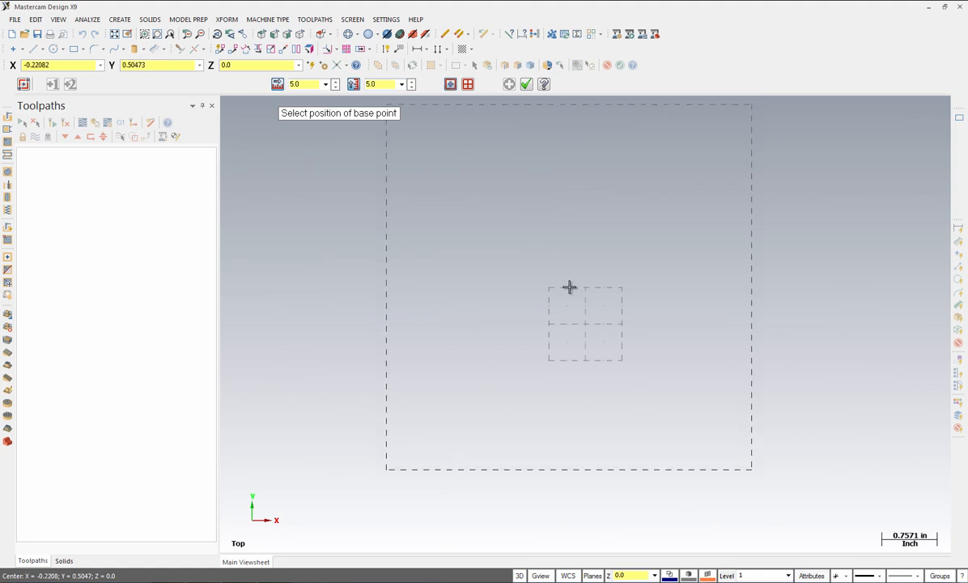
click(586, 324)
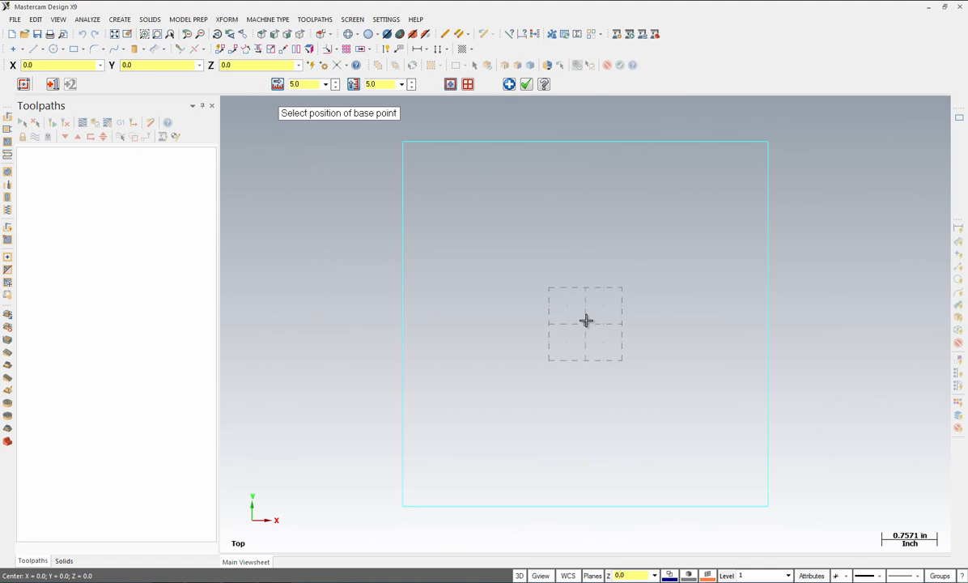
click(509, 84)
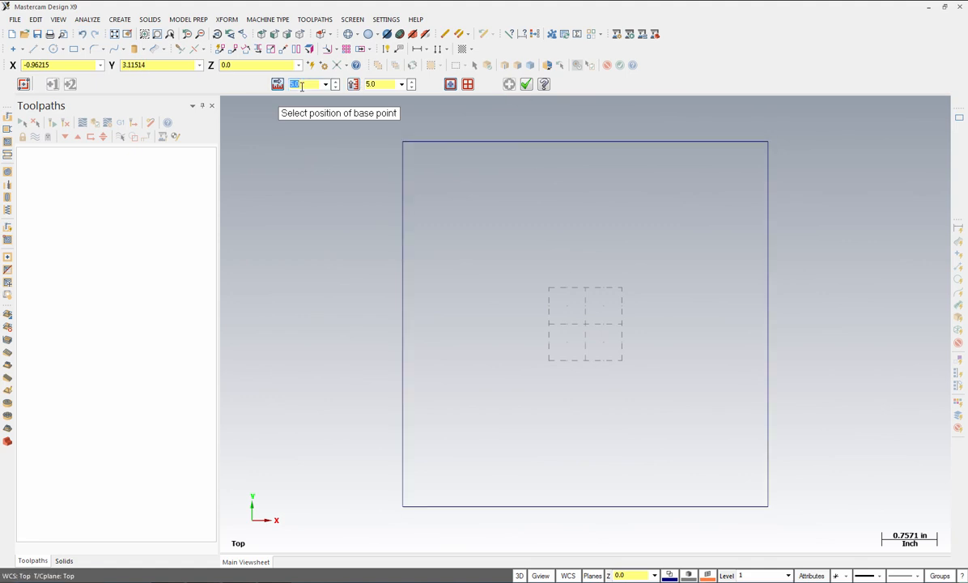
Step: Create a 4 by 4 inch rectangle centered on the origin inside the outer square
text(4)
key(Tab)
text(4)
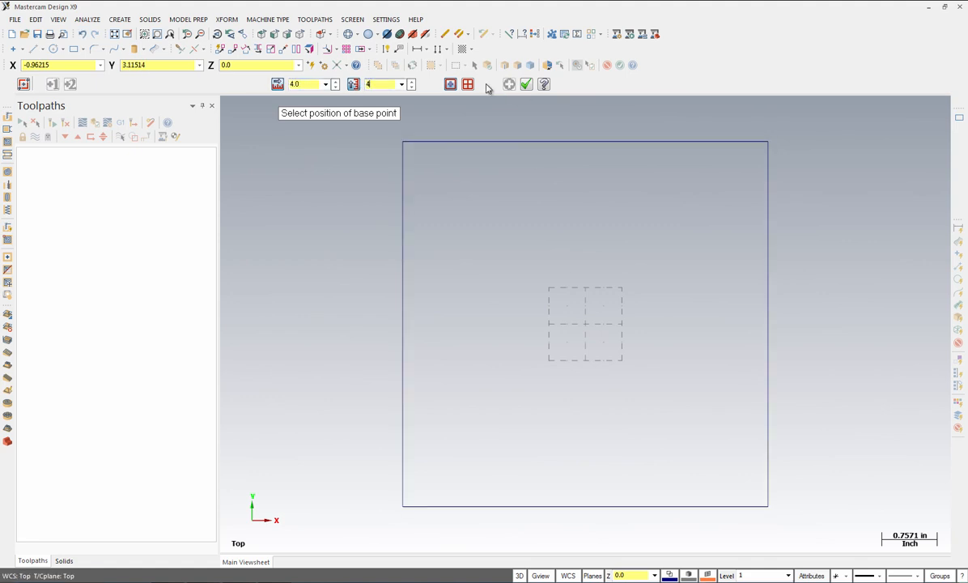
click(587, 325)
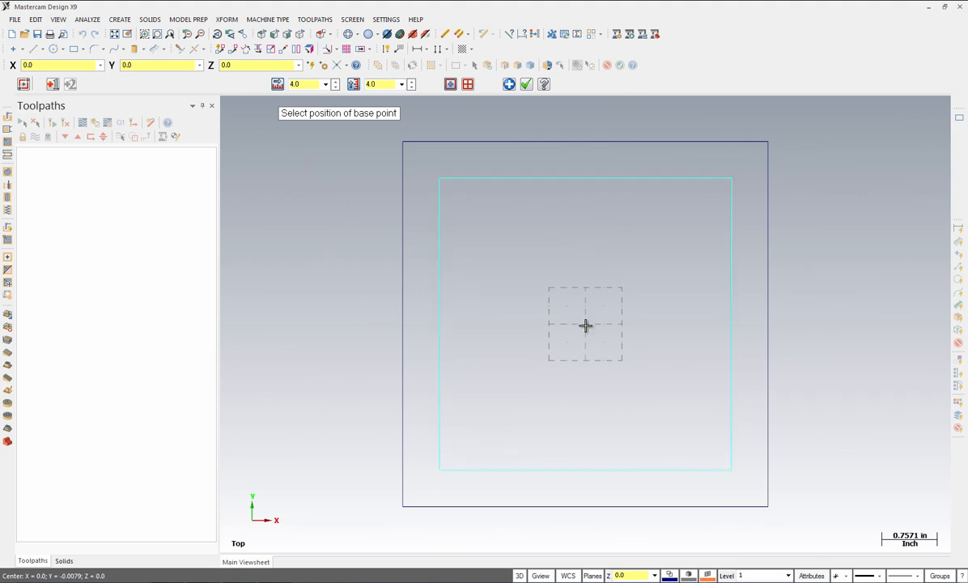
click(508, 85)
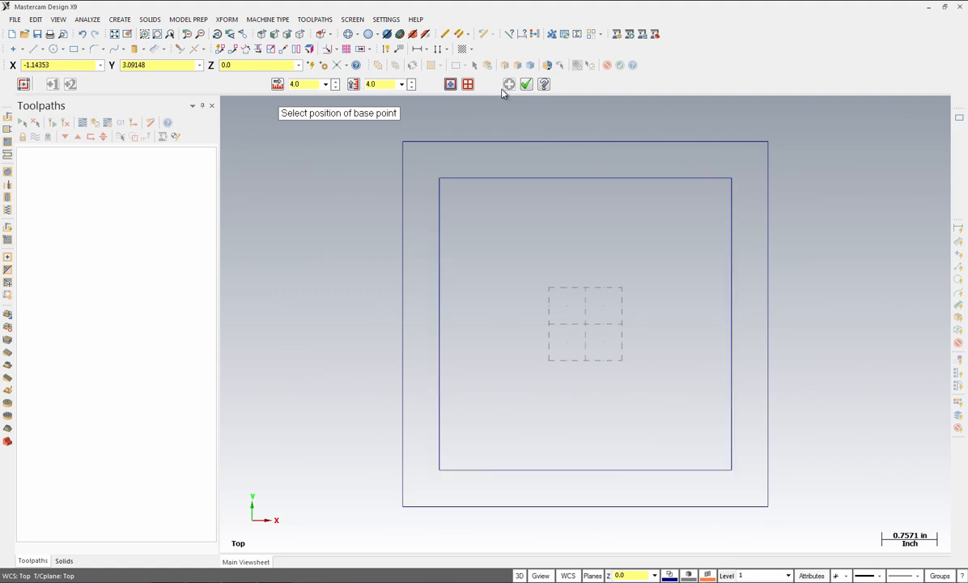
Step: Create a 2.5 by 2.5 inch rectangle centered at X0, Y0, Z-0.375 and finish the Rectangle command
click(520, 576)
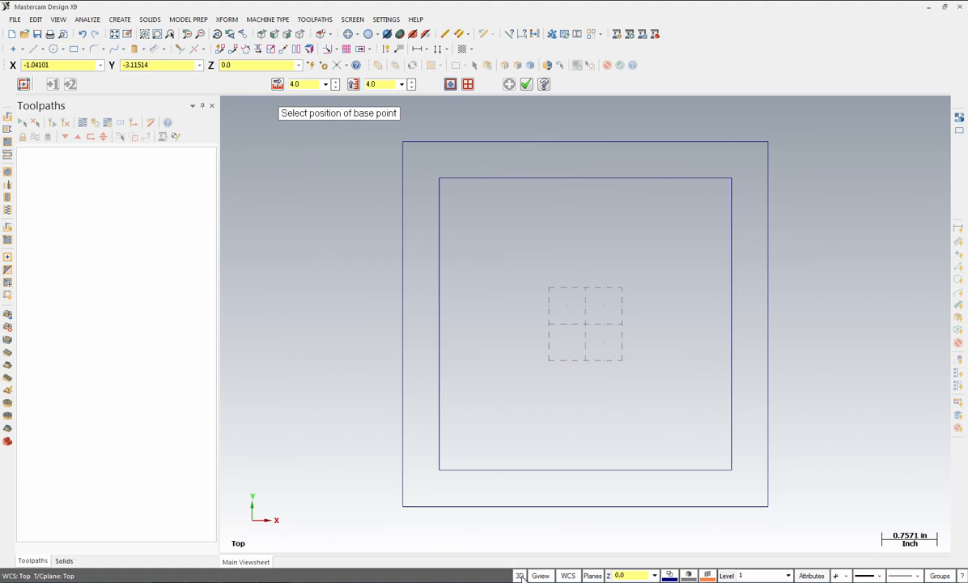
click(304, 84)
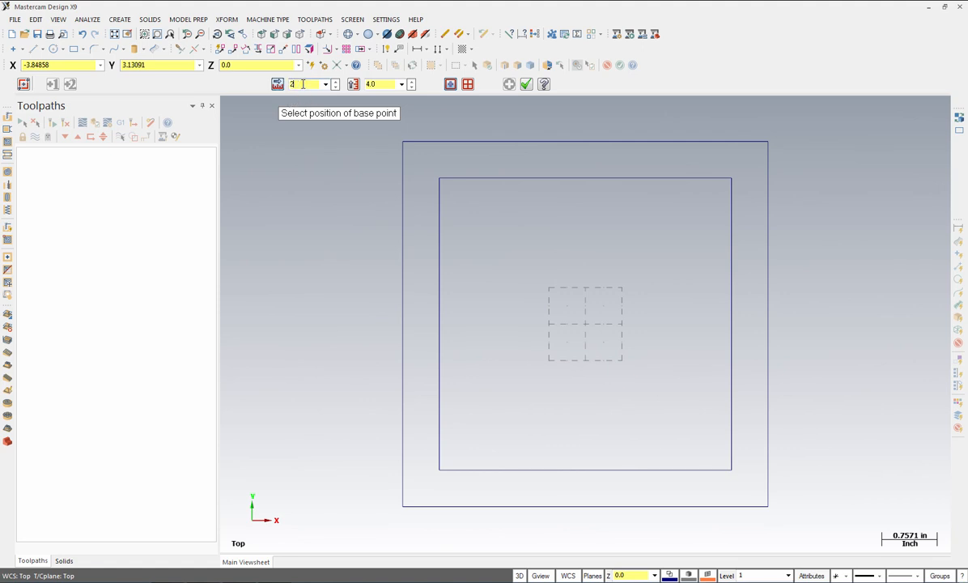
text(2.5)
click(385, 85)
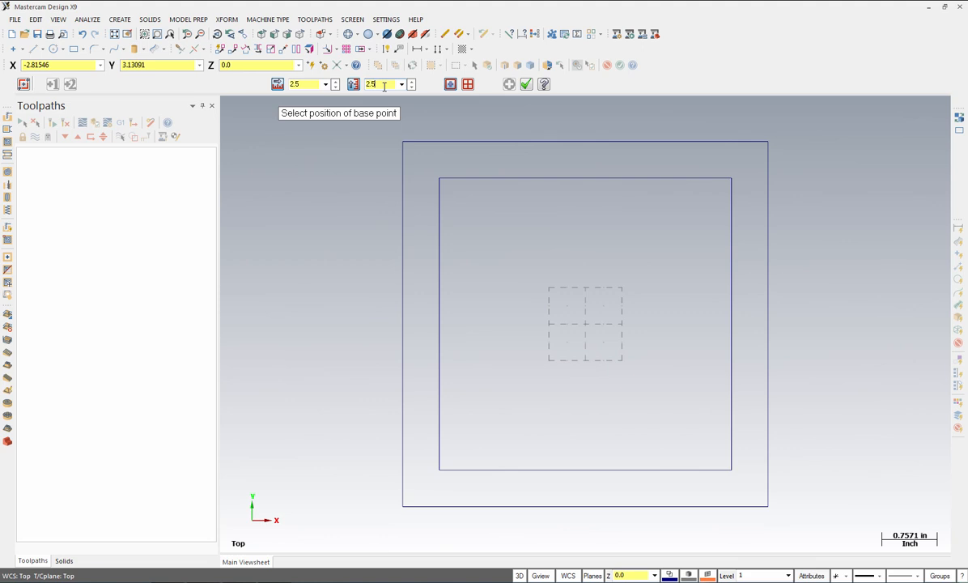
text(2.5)
click(55, 66)
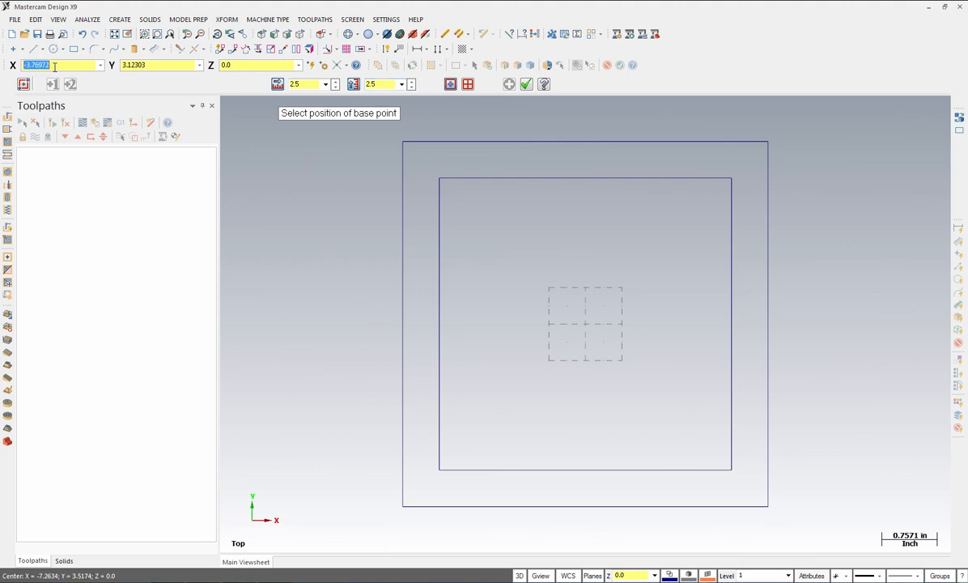
text(0)
click(156, 64)
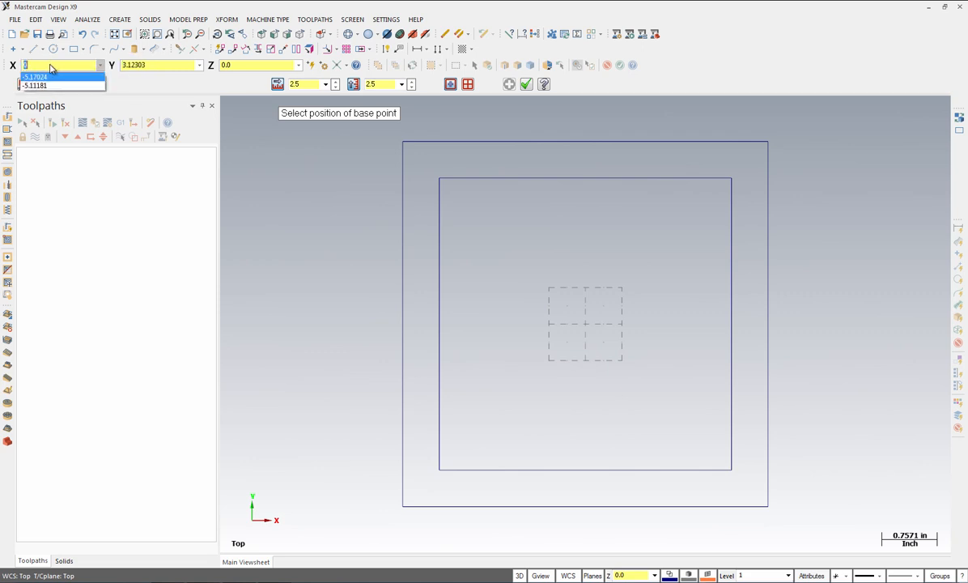
text(0)
click(239, 61)
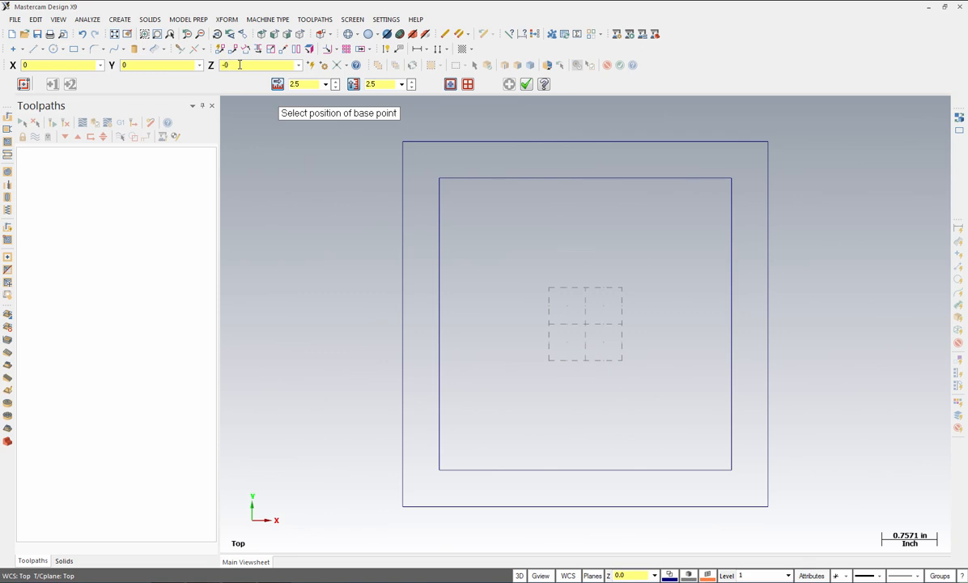
text(-0.375)
key(Return)
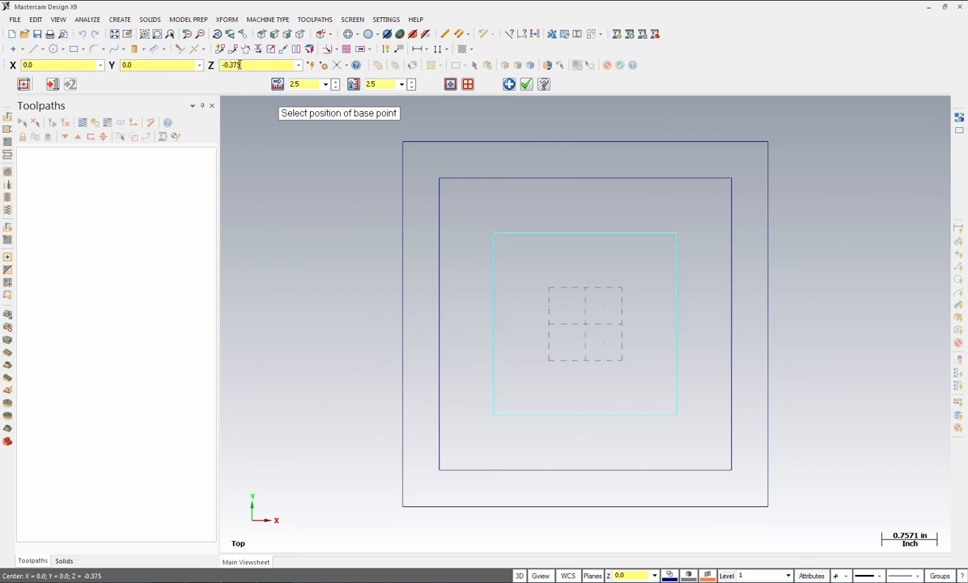
click(527, 85)
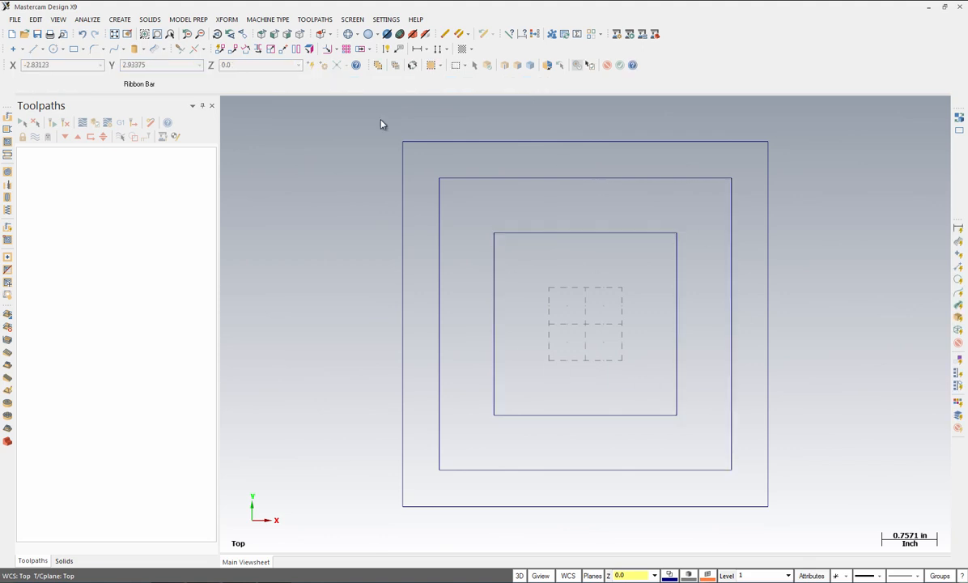
Step: Fillet all corners of the middle 4-inch square with Fillet Chains at a radius of 1.0
click(301, 37)
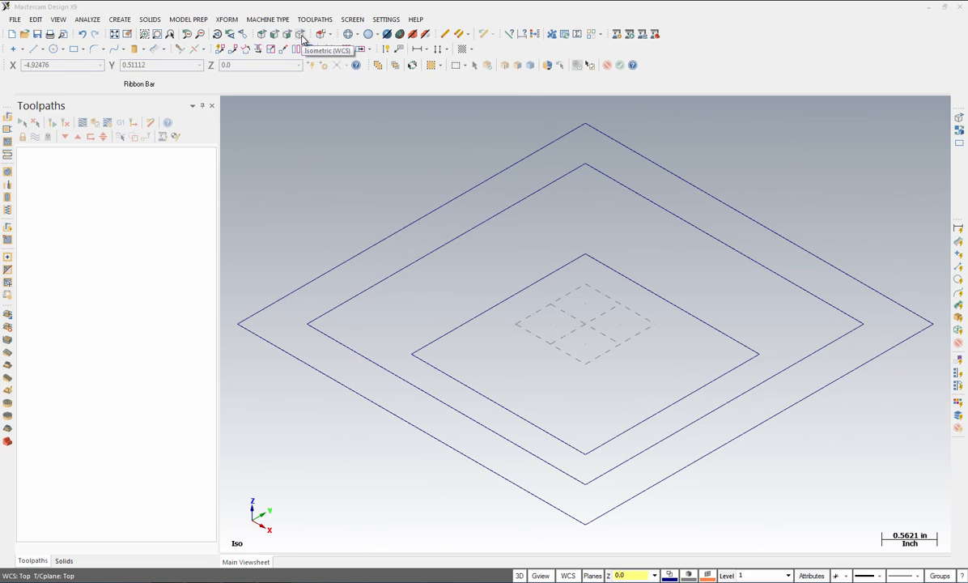
click(122, 19)
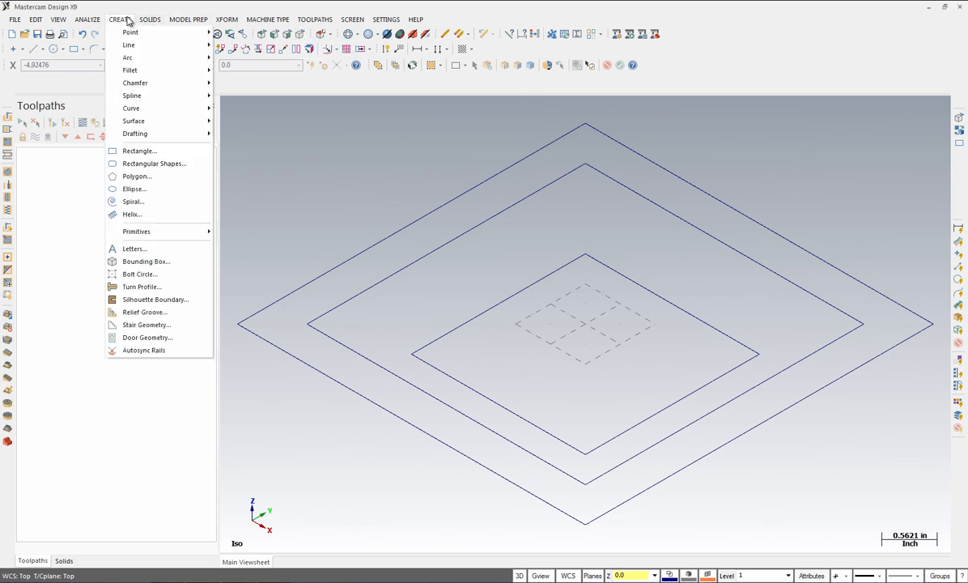
mouse_move(121, 70)
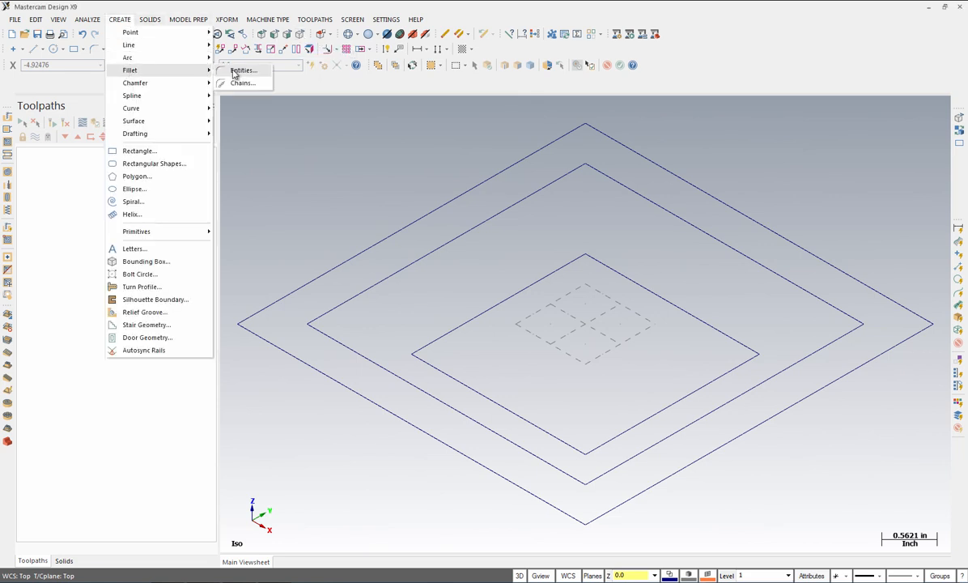
click(243, 84)
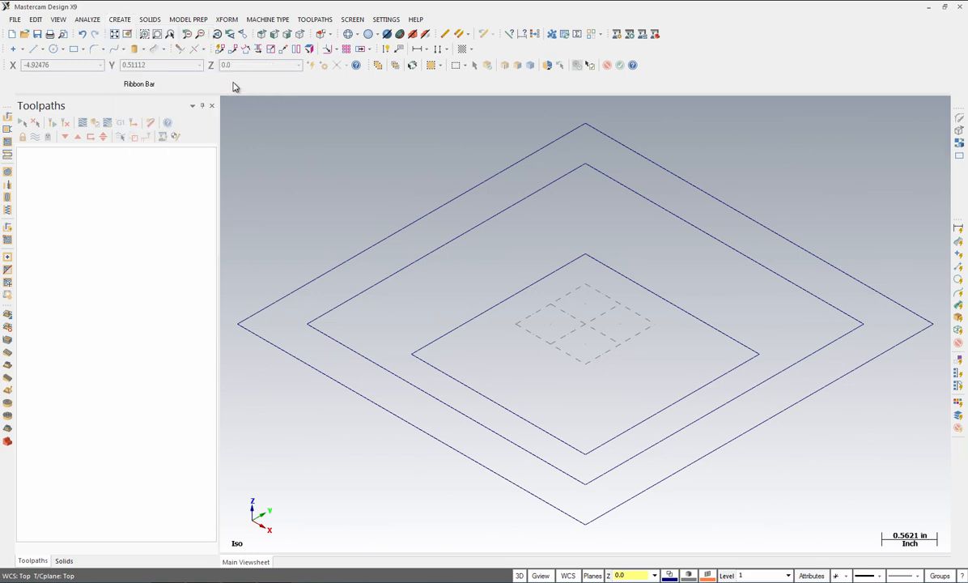
click(261, 38)
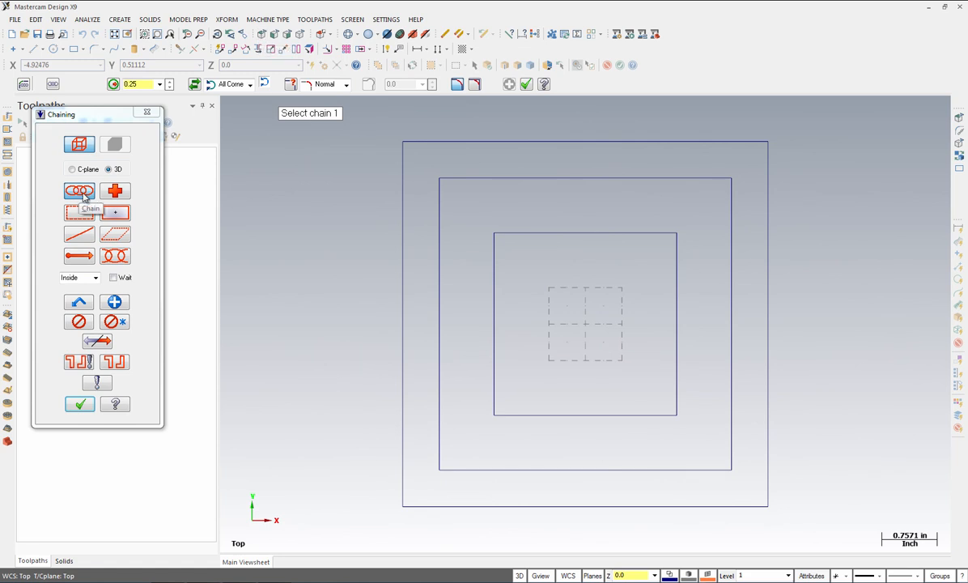
click(438, 457)
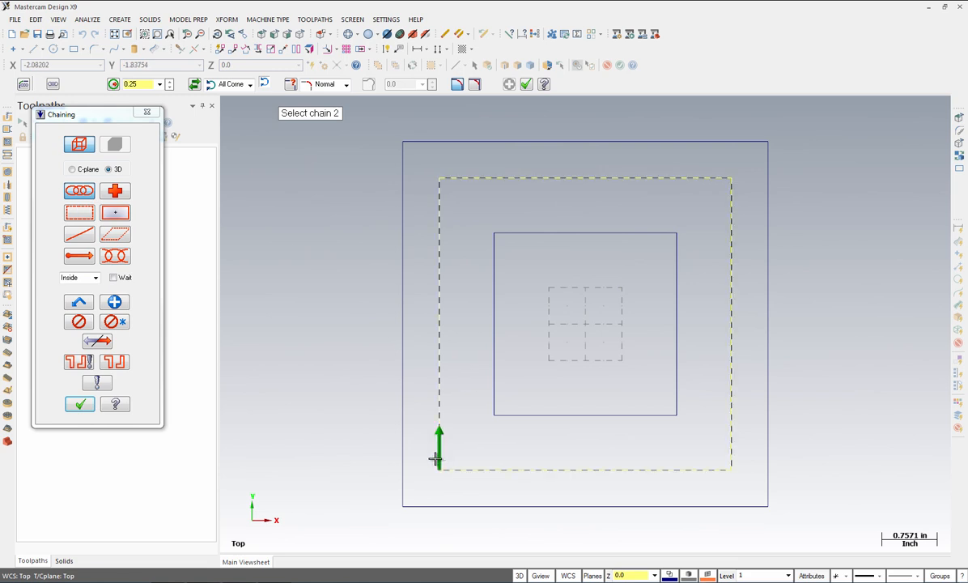
click(80, 406)
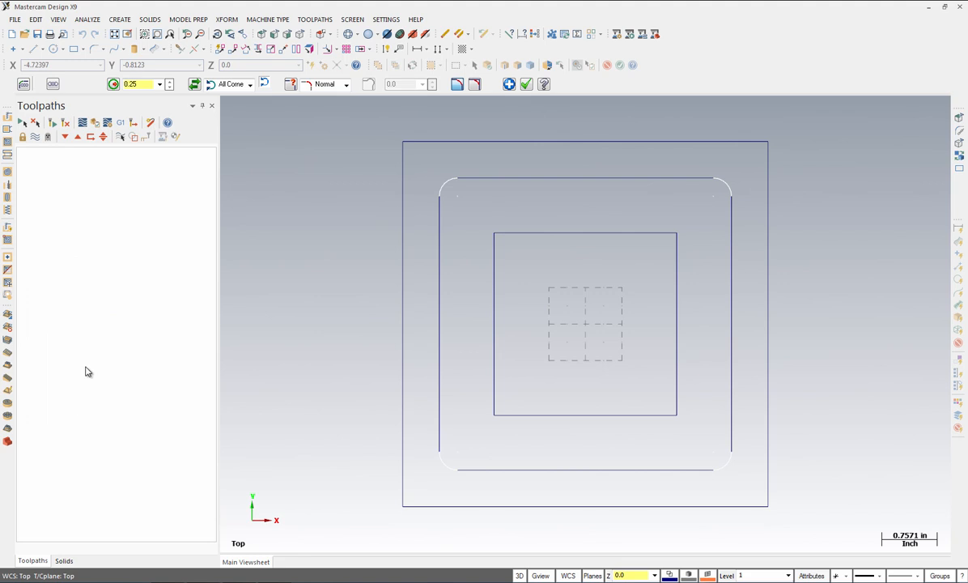
double_click(141, 85)
text(1.0)
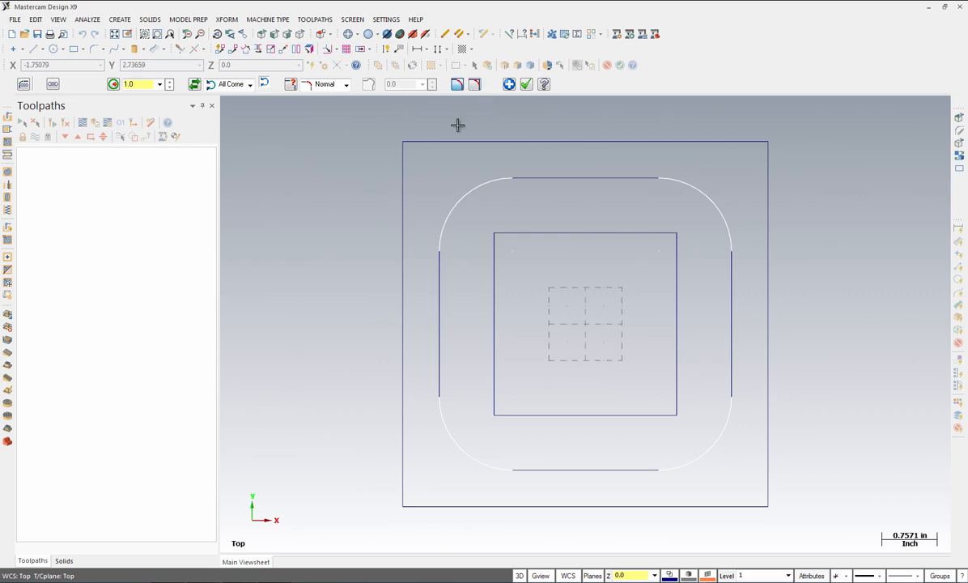
click(509, 85)
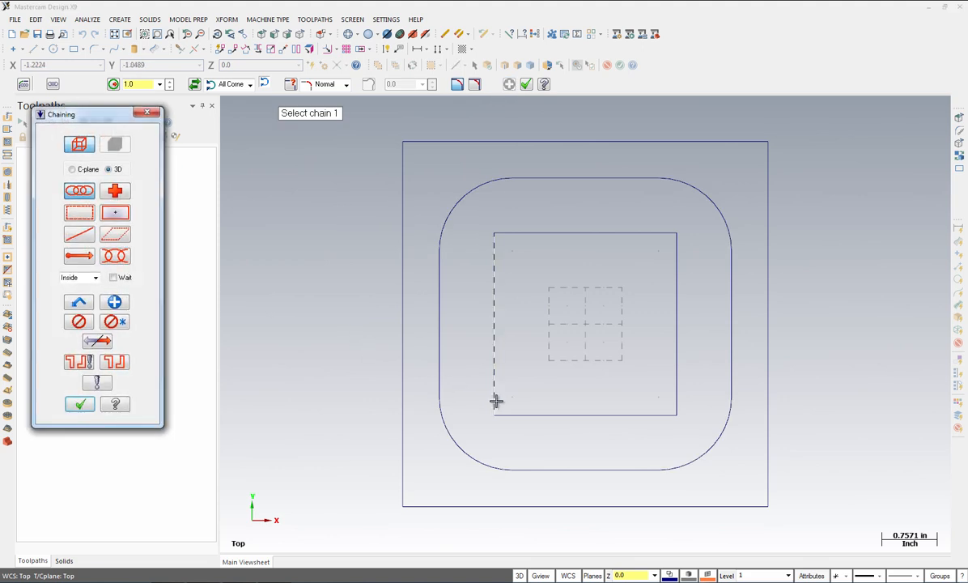
Step: Fillet all corners of the inner 2.5-inch square as a chain with radius 0.5 and finish the command
click(496, 401)
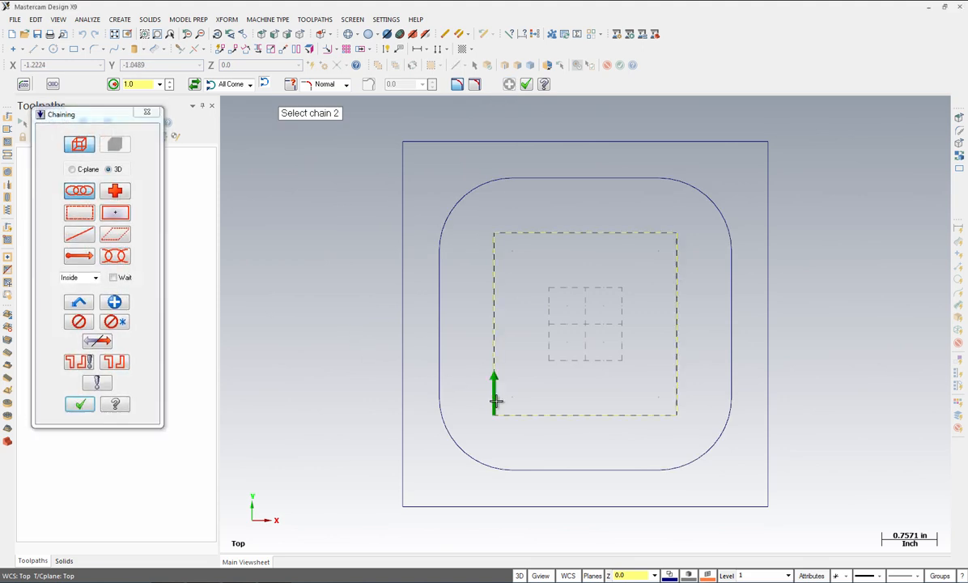
click(80, 405)
click(134, 85)
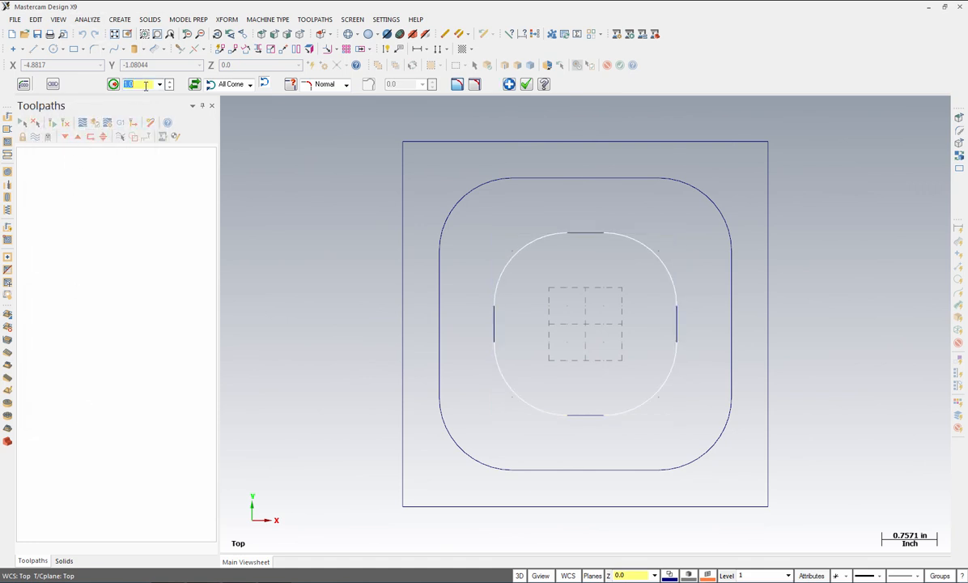
text(.5)
key(Return)
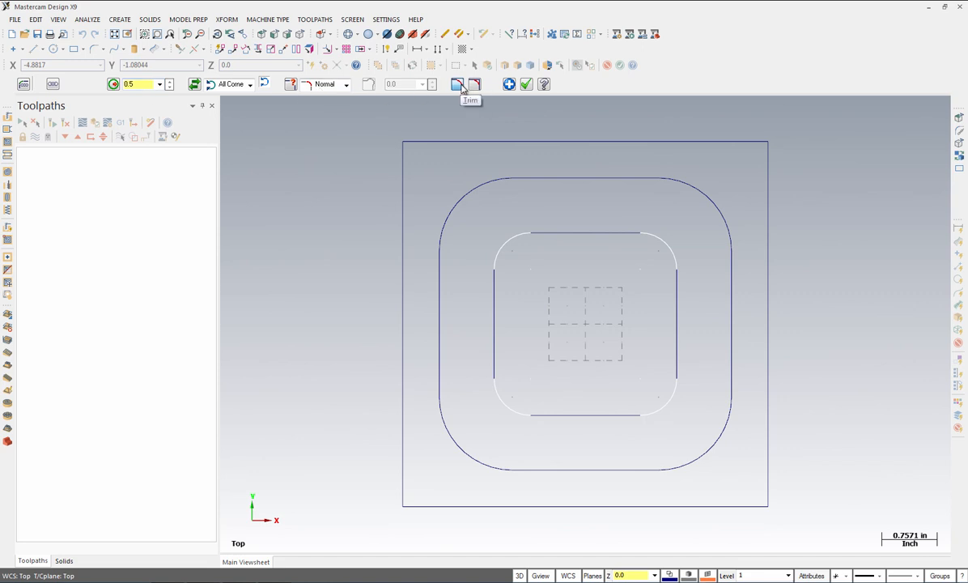
click(528, 85)
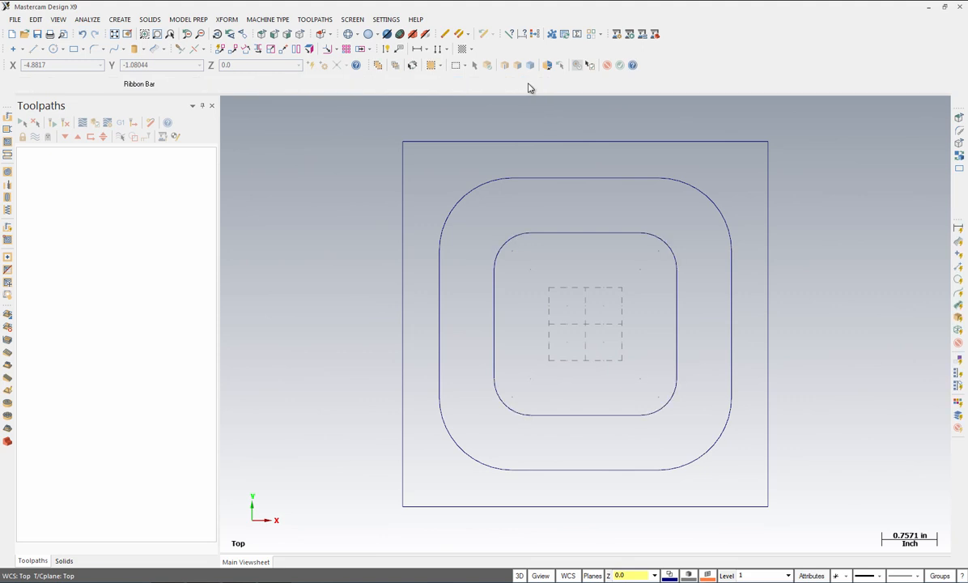
Step: Create a circle by center point with a diameter of 0.5 at X0, Y0, Z-0.25 and apply it
click(120, 21)
mouse_move(135, 60)
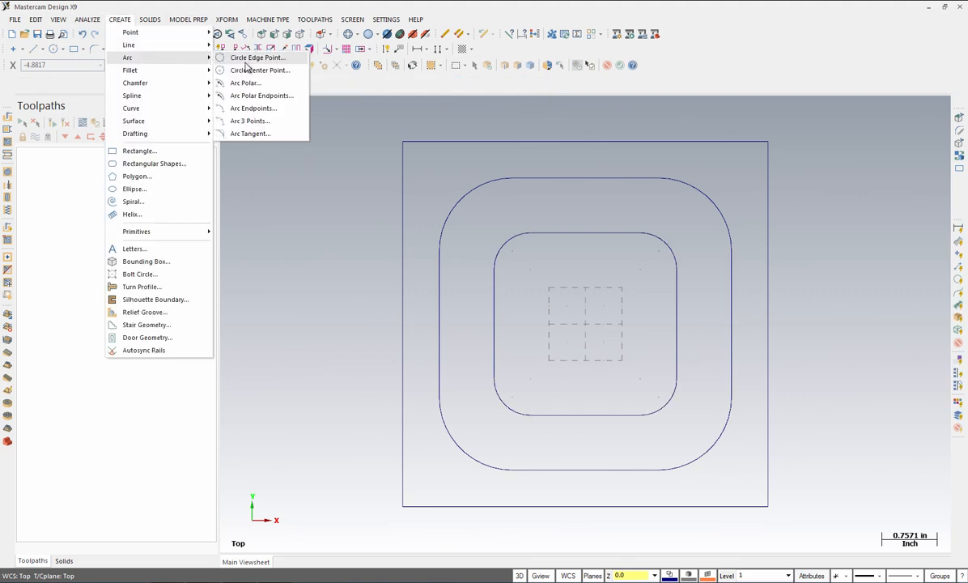
click(248, 72)
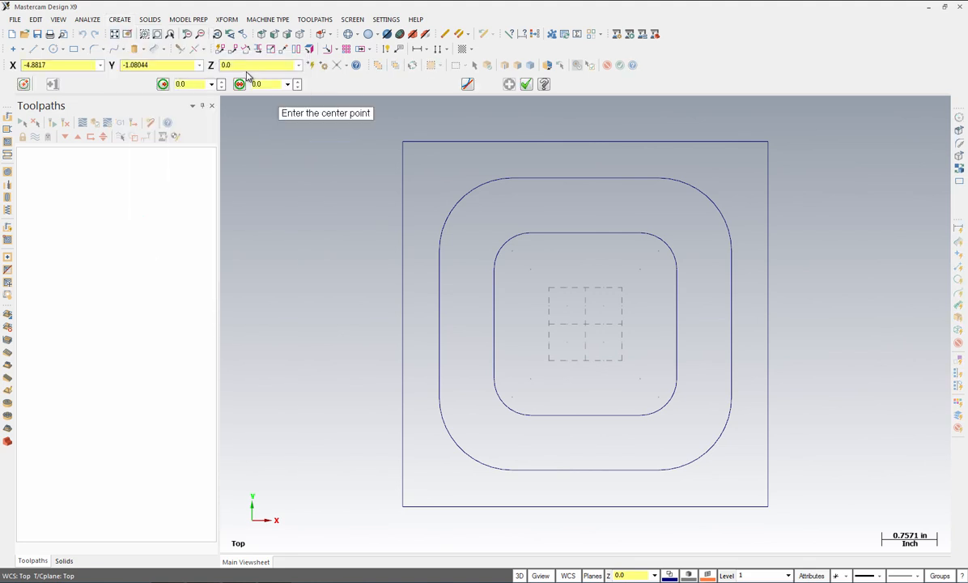
key(BackSpace)
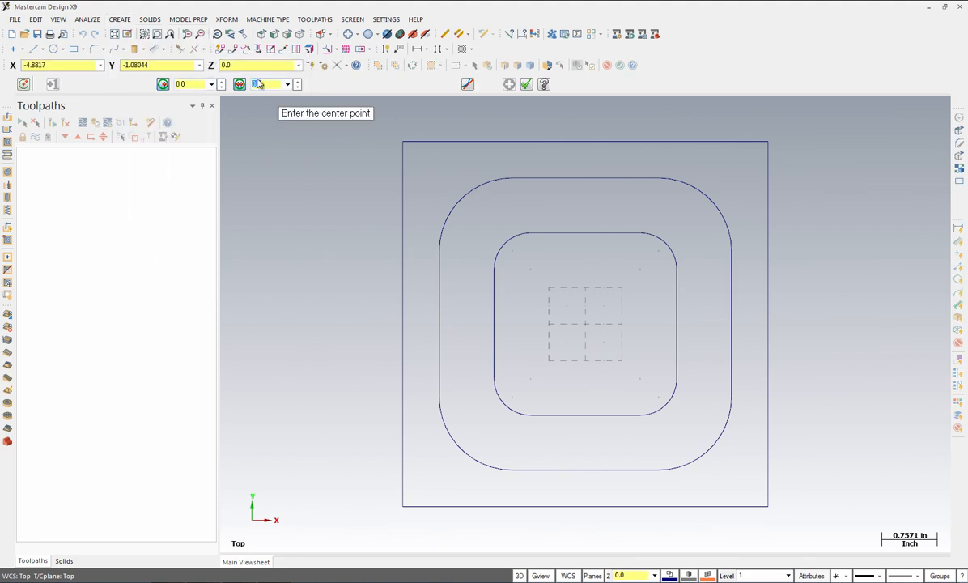
text(.5)
key(Return)
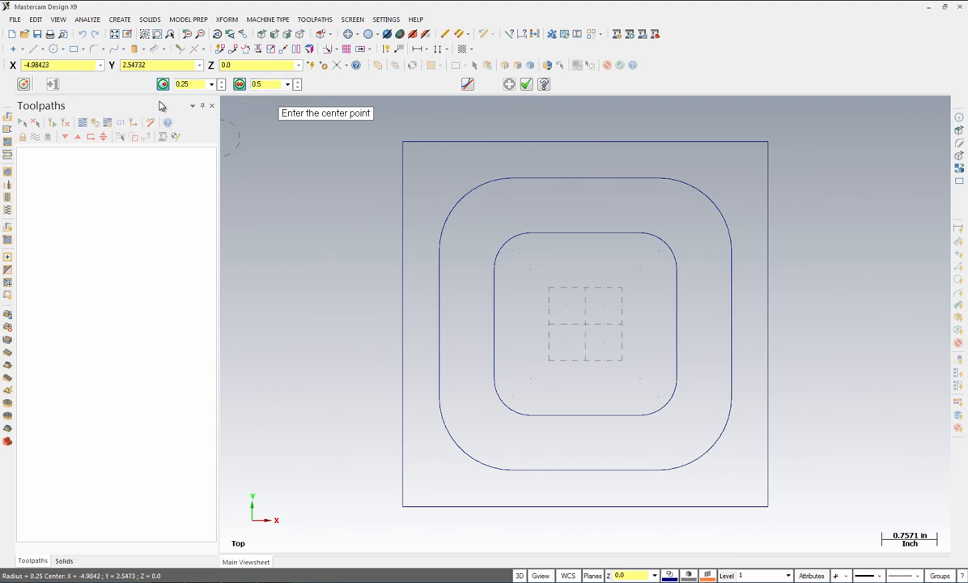
click(48, 64)
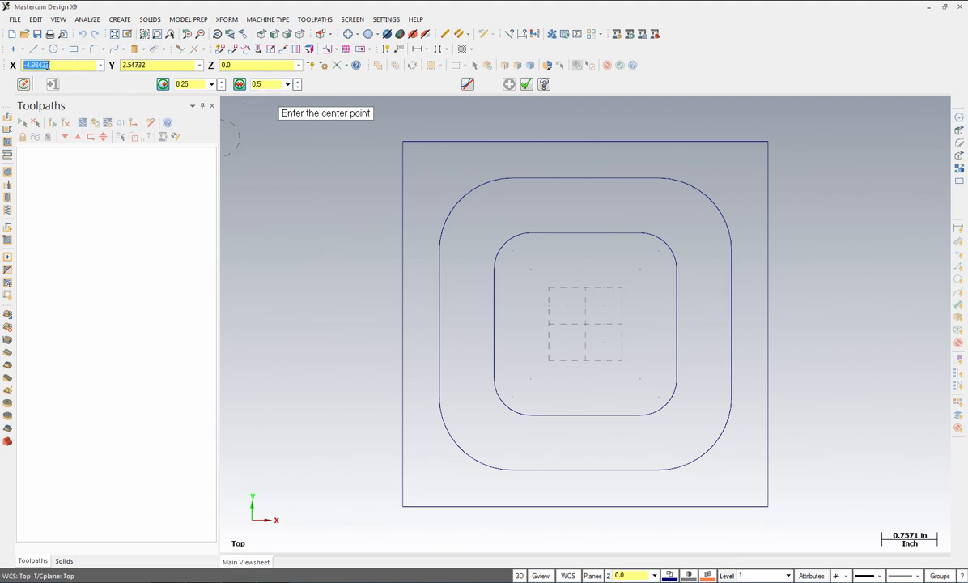
text(0)
key(Tab)
text(0)
key(Tab)
key(Return)
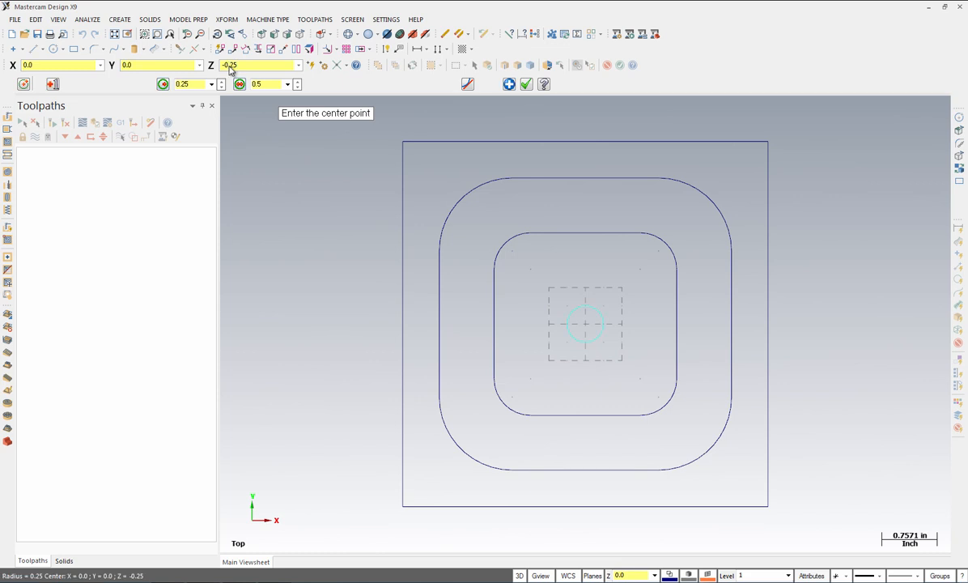
click(509, 85)
Step: Create a circle with a diameter of 1.0 at X0, Y0, Z-0.5 and finish the circle command
click(268, 84)
text(1)
key(Return)
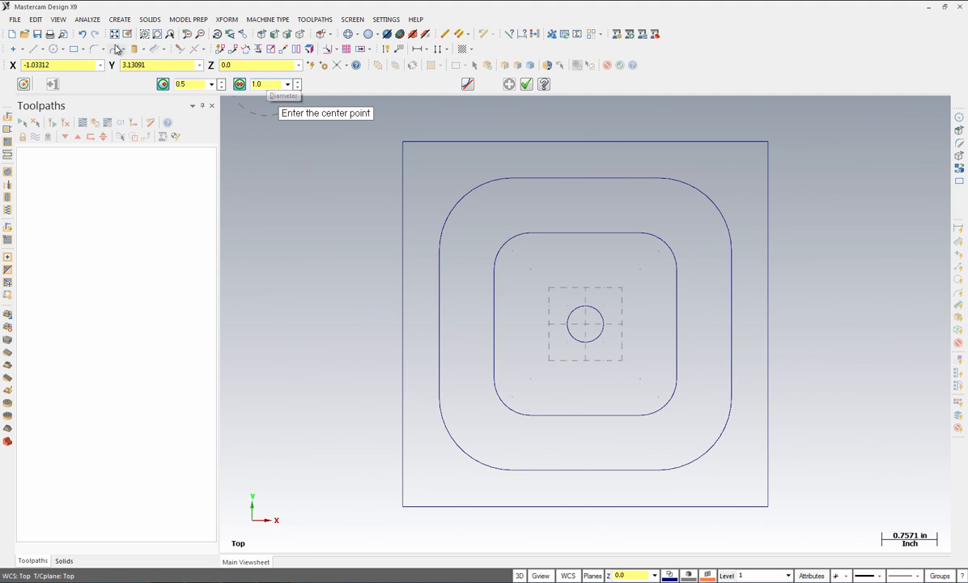
click(50, 64)
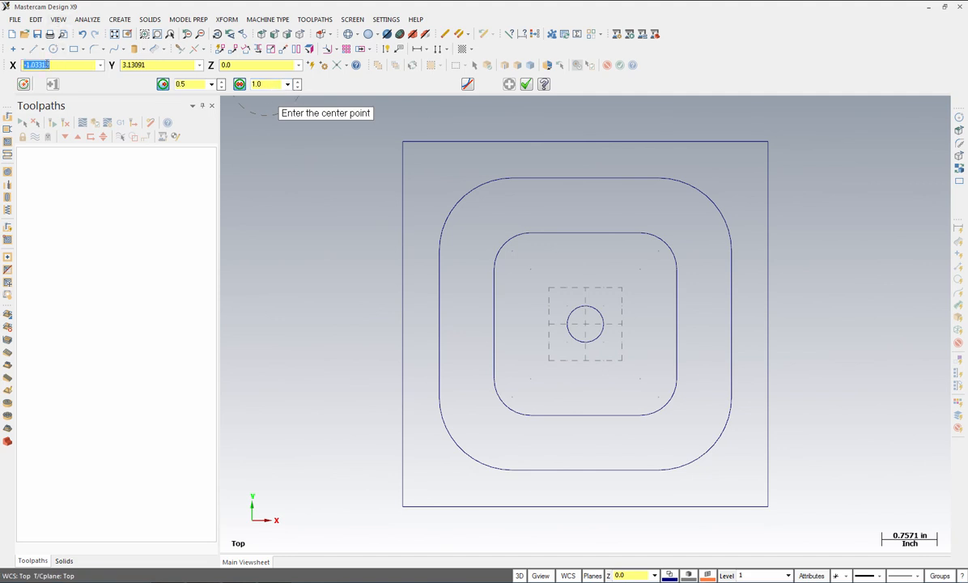
text(0)
click(153, 64)
text(0)
key(Return)
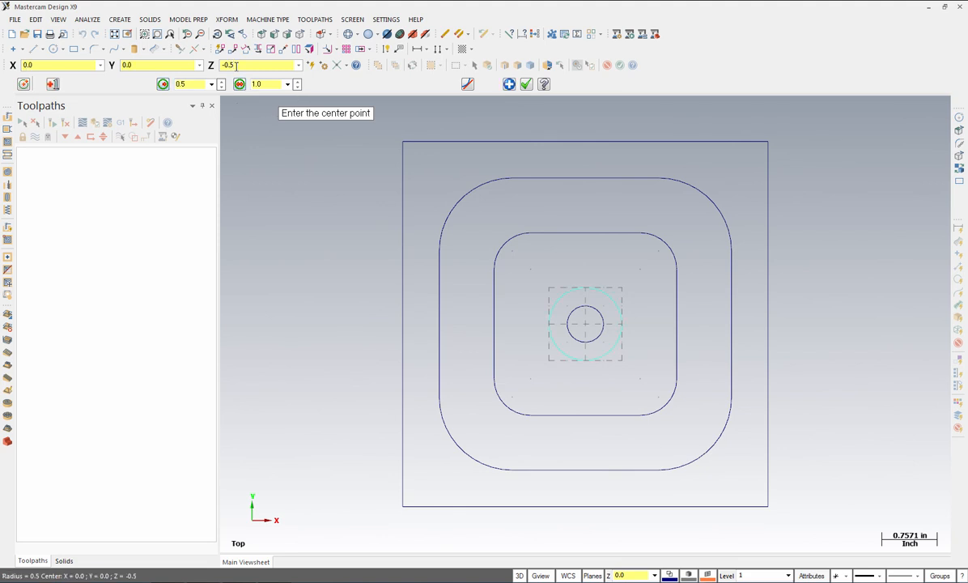
click(527, 84)
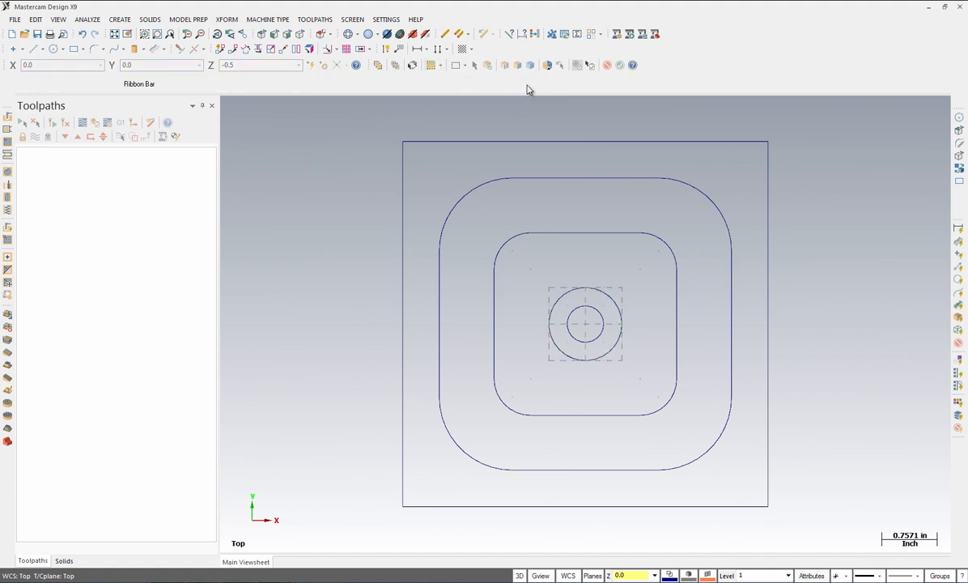
Step: Start a draft surface in isometric view from the 0.5-inch circle with a length of 0.25
click(302, 35)
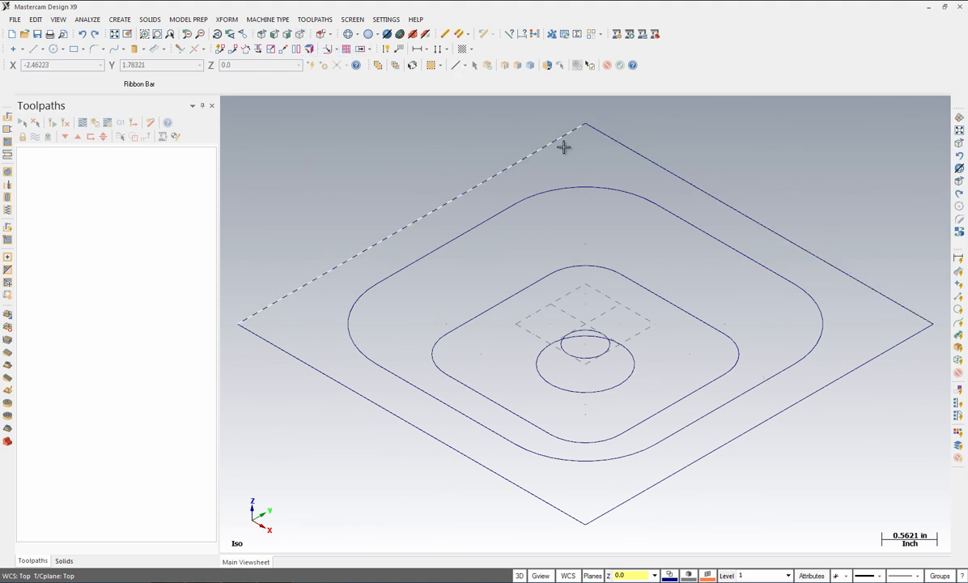
click(119, 19)
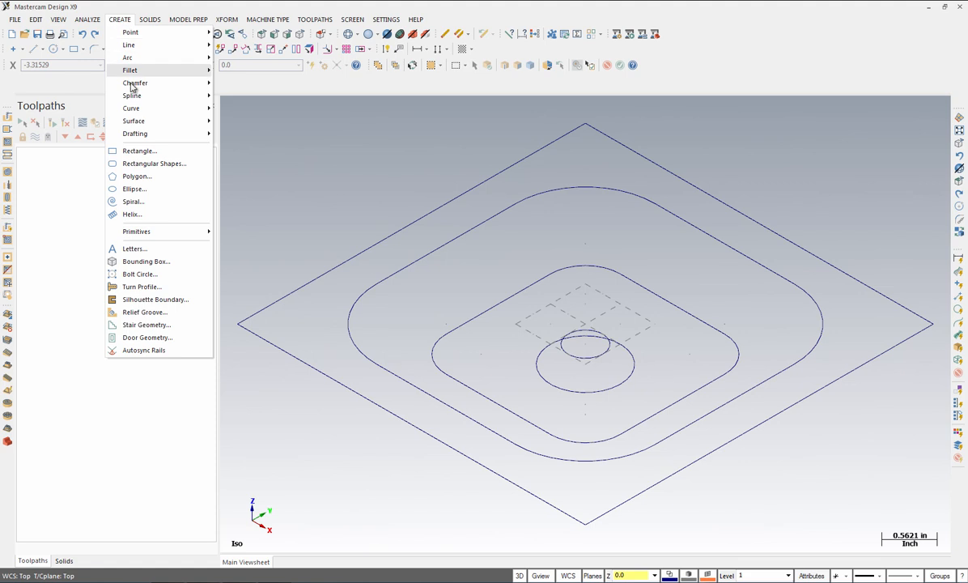
mouse_move(135, 124)
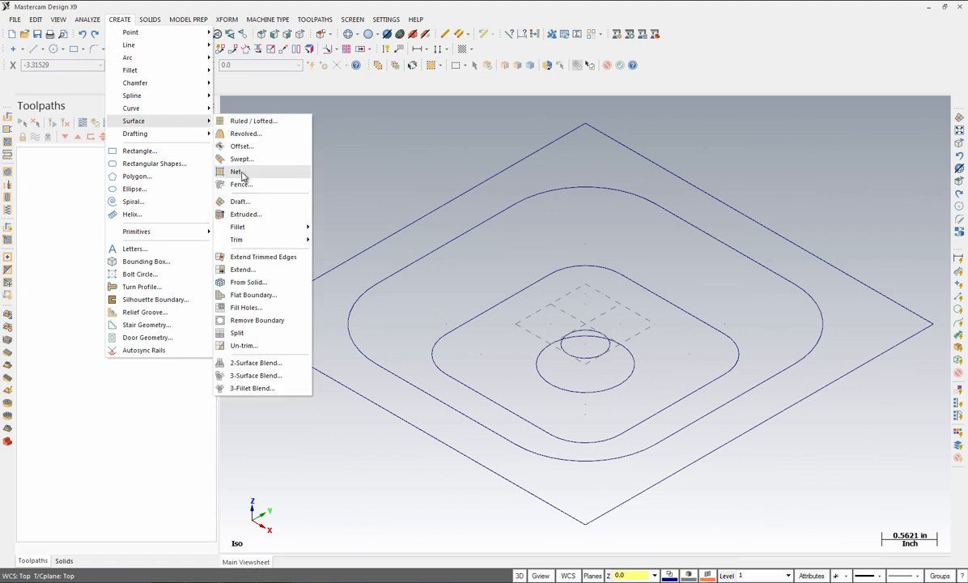
click(234, 194)
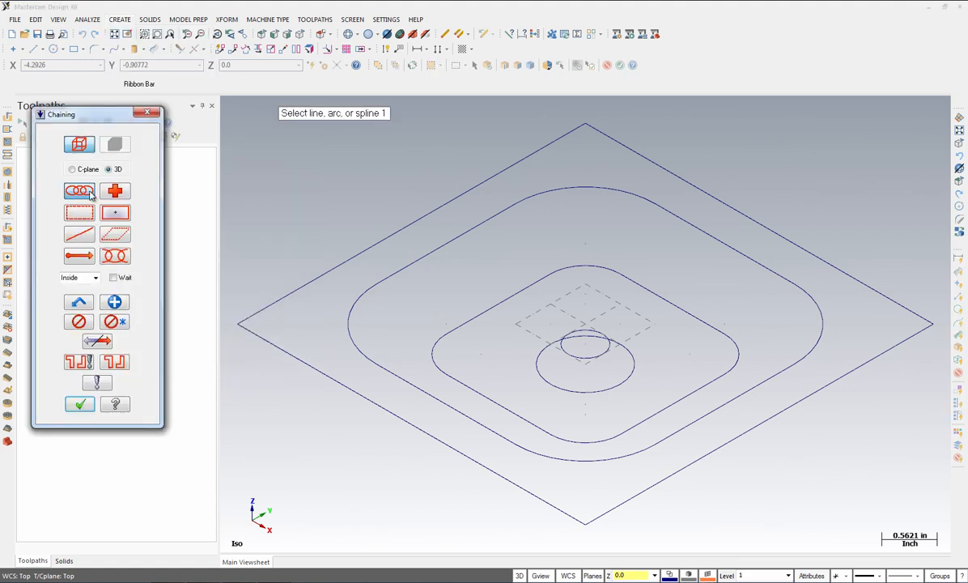
click(592, 360)
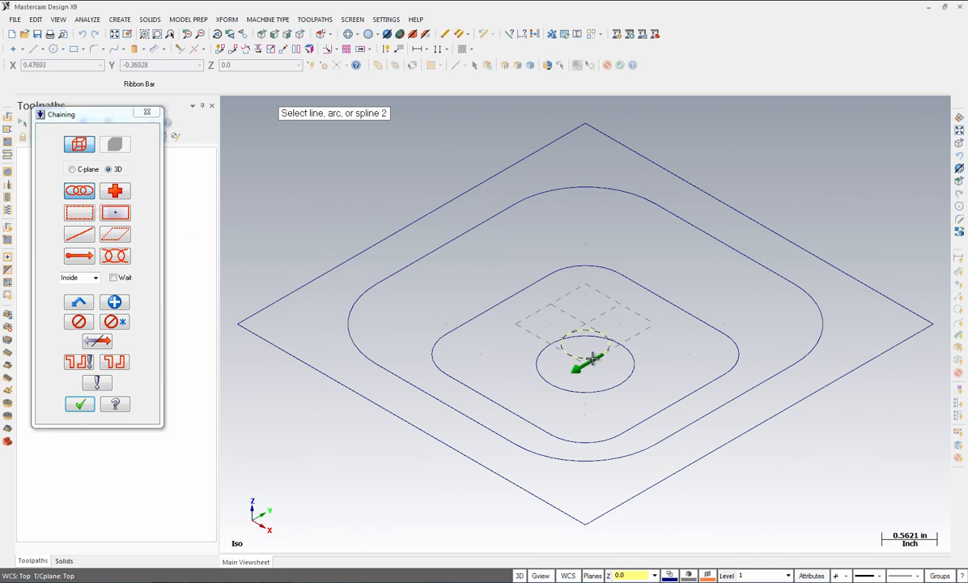
key(Return)
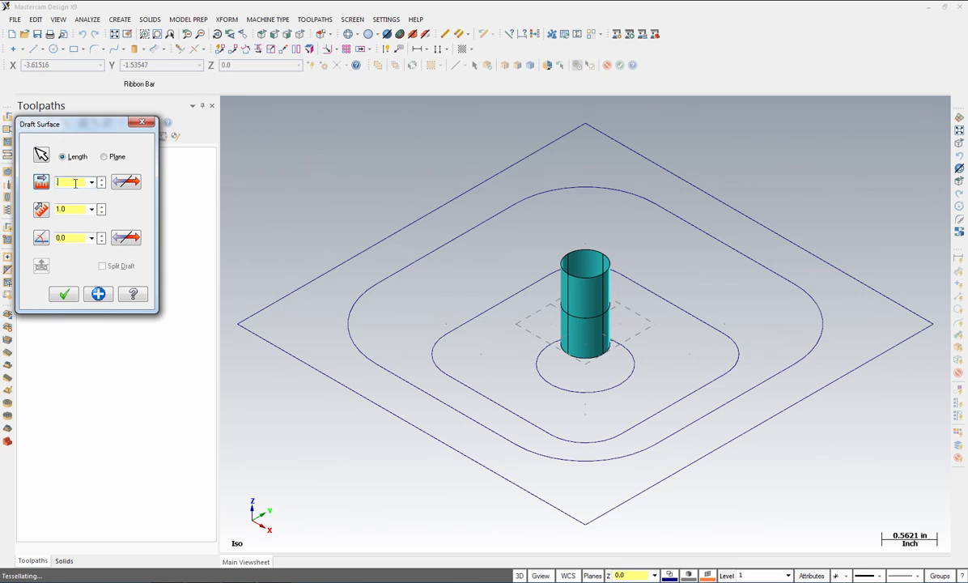
key(Return)
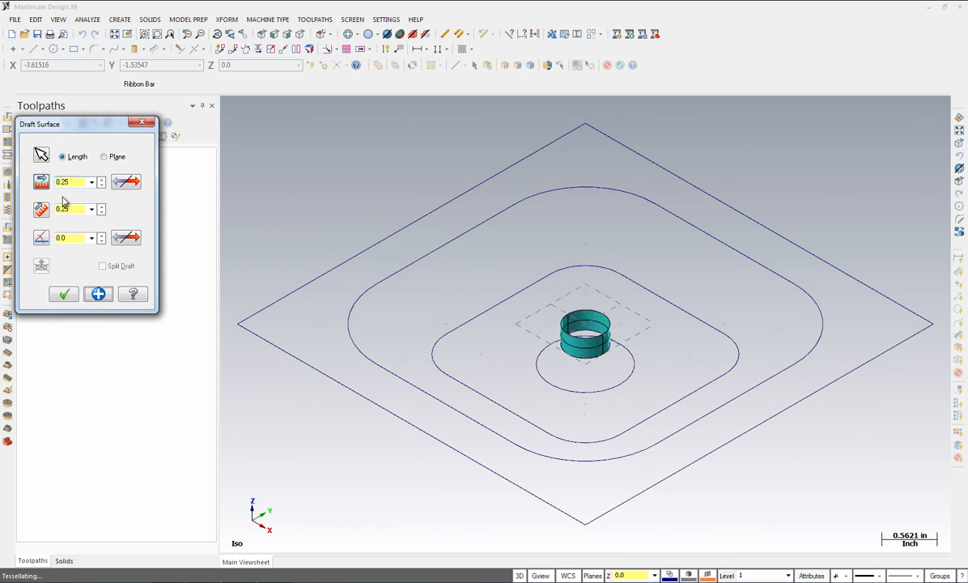
Step: Set the small circle's draft angle to 10 degrees, flip its length downward and its taper outward, and apply the surface
click(68, 238)
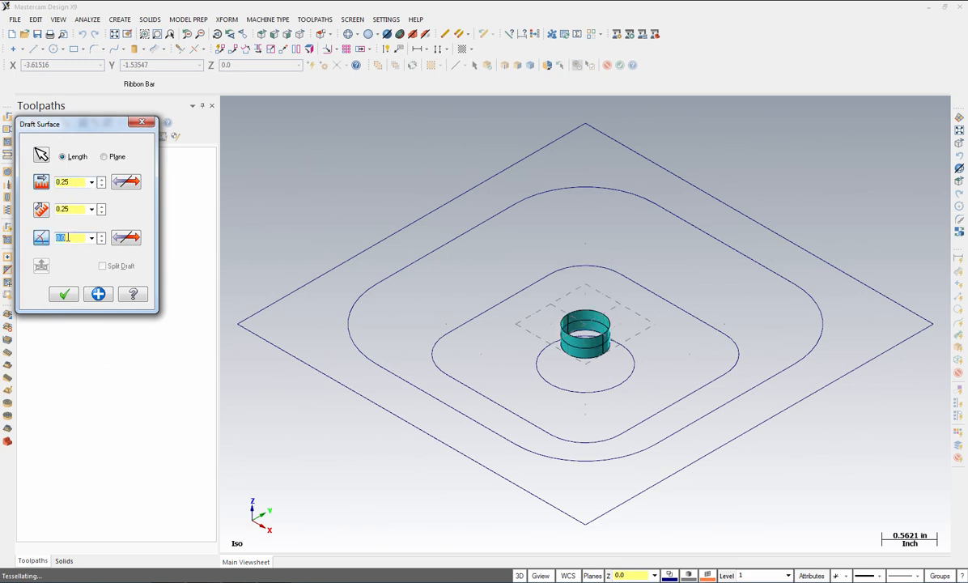
key(Return)
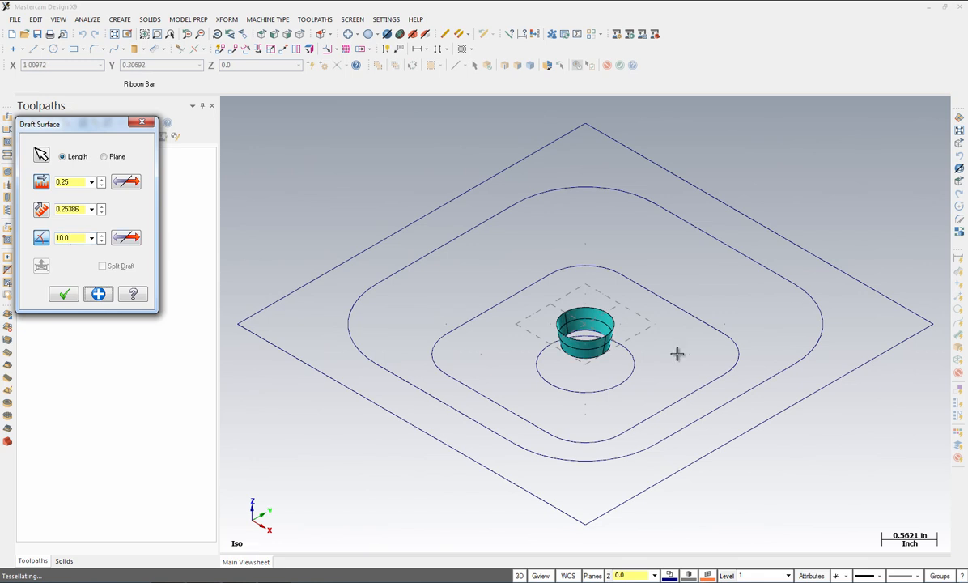
click(124, 183)
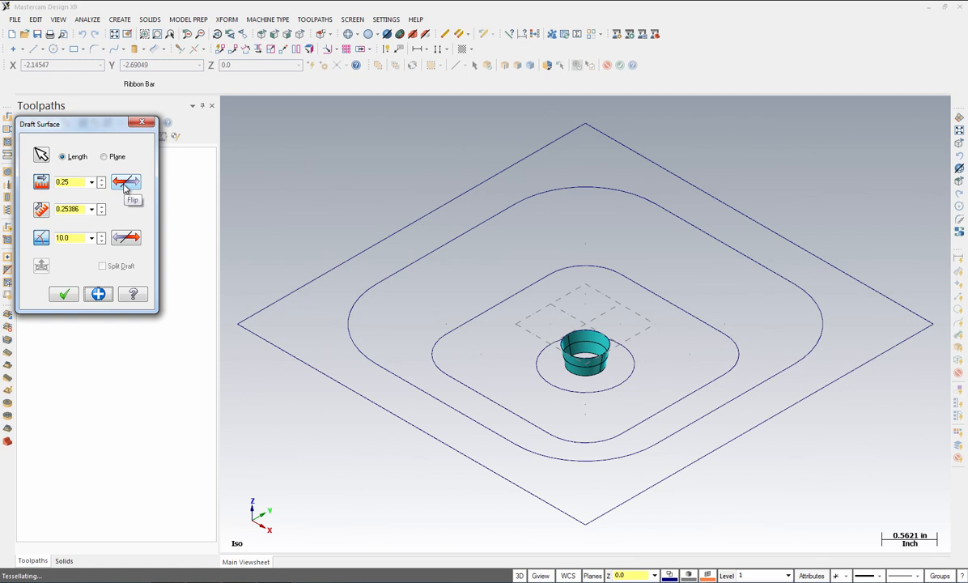
click(124, 240)
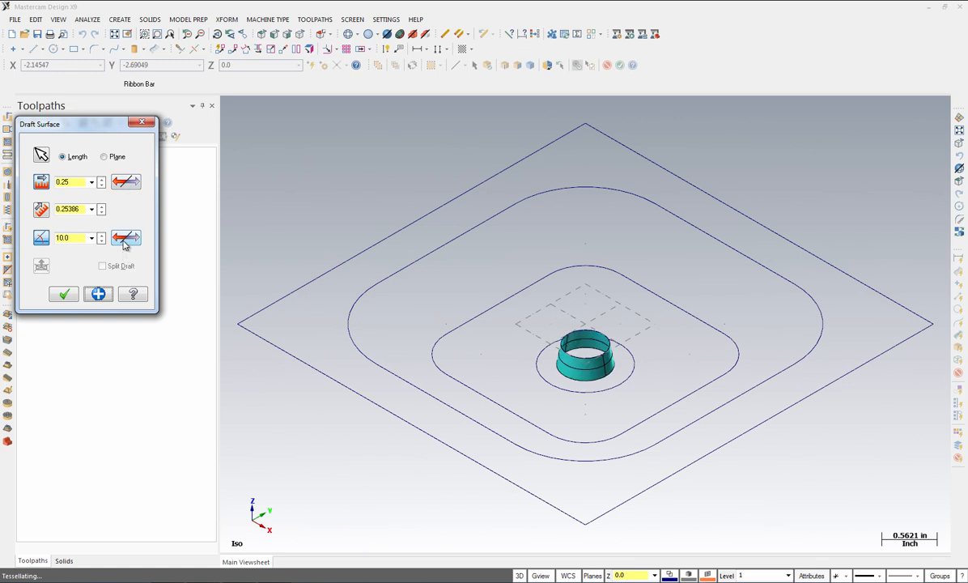
middle_drag(557, 379, 573, 330)
click(99, 294)
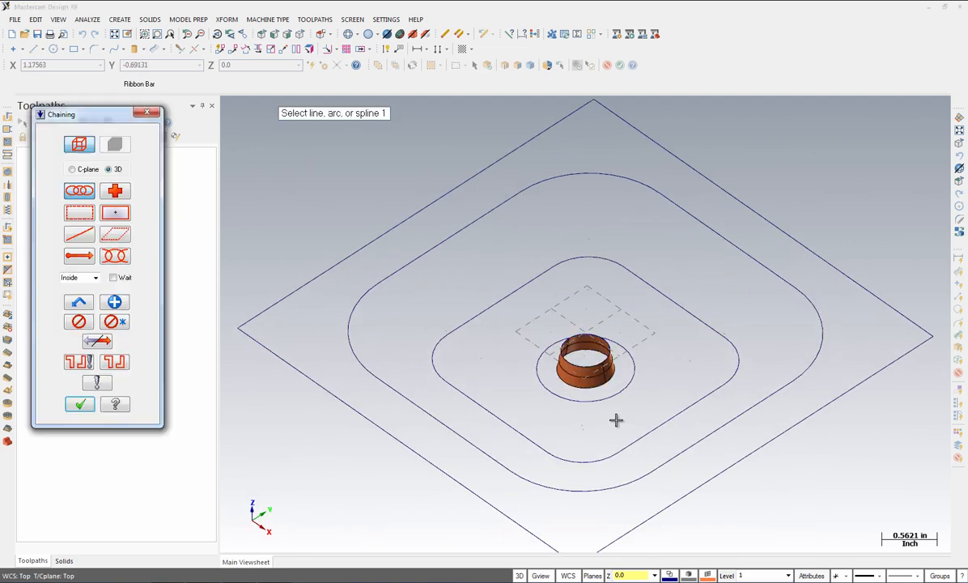
Step: Create a draft surface downward from the 1-inch circle with the same 0.25 length and 10-degree angle, and apply it
click(613, 392)
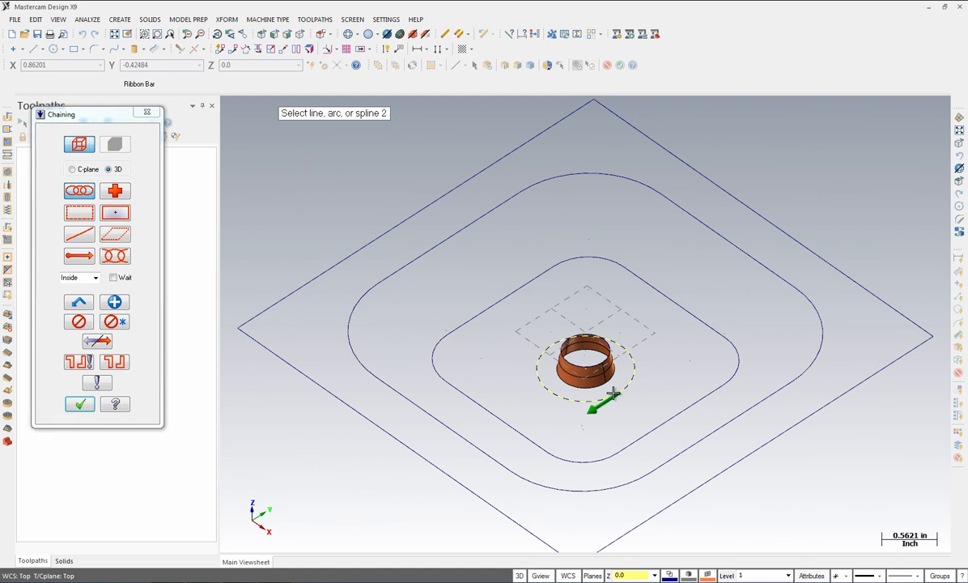
click(80, 405)
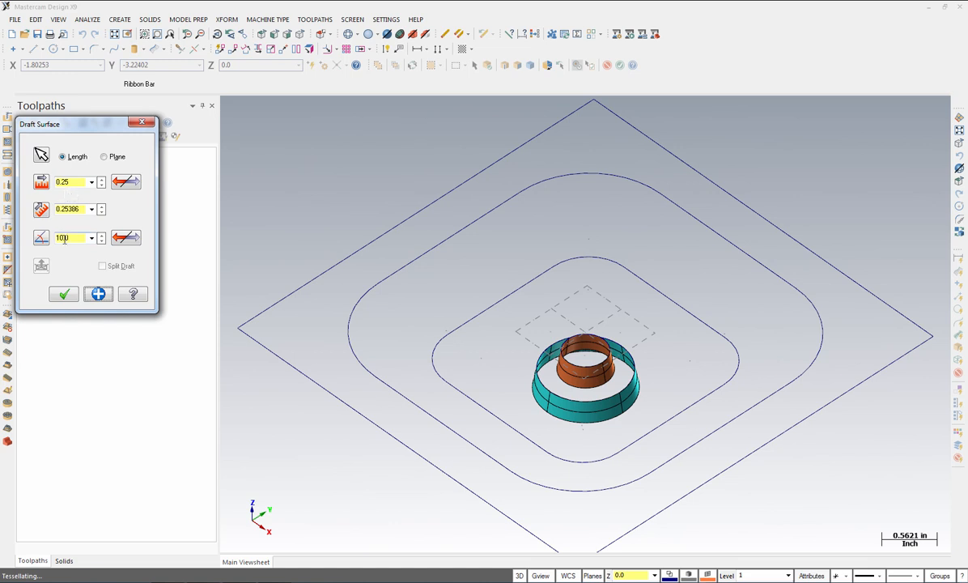
middle_drag(458, 359, 483, 330)
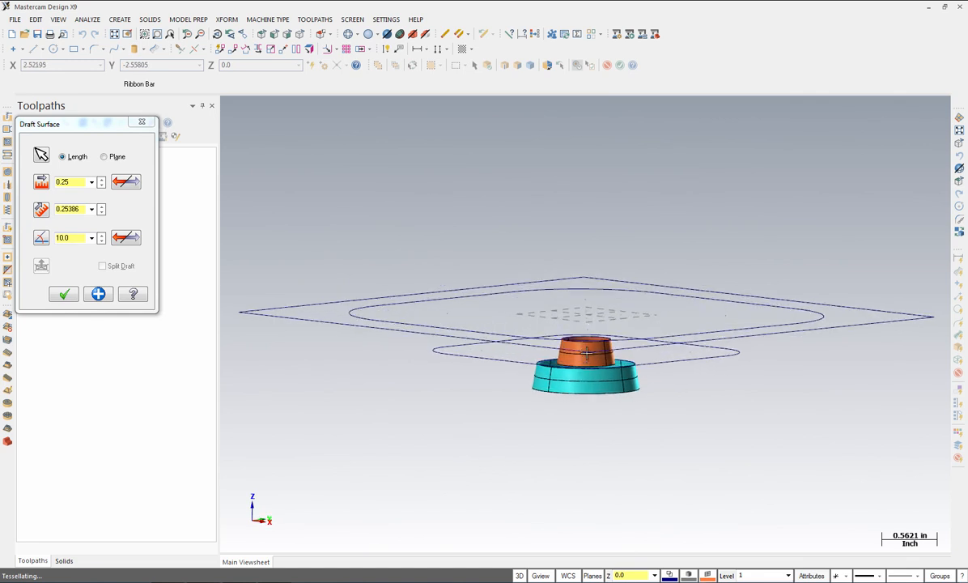
mouse_move(565, 394)
middle_down()
mouse_move(564, 404)
mouse_move(525, 414)
middle_up()
click(98, 295)
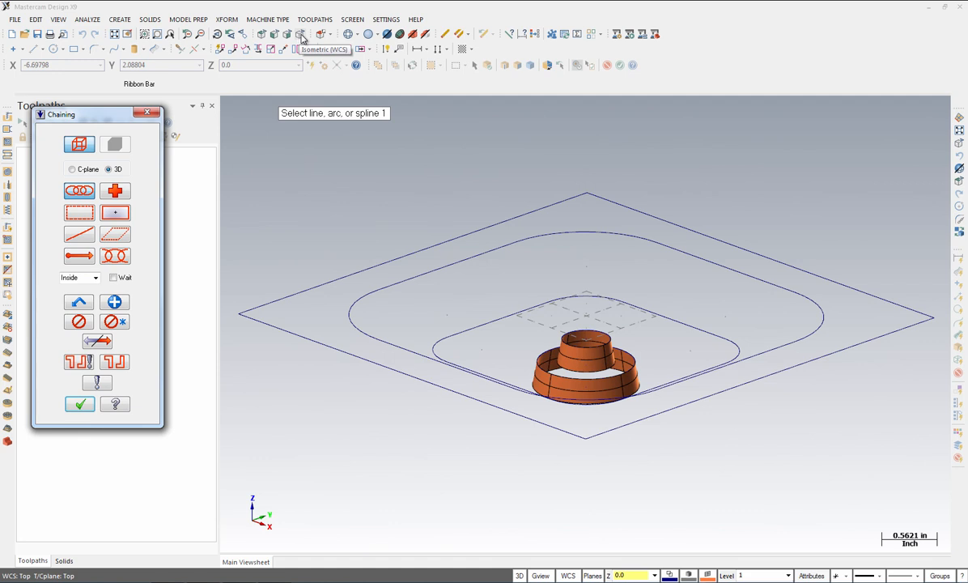
Step: Chain the filleted 4-inch square for a draft surface and set its length to 0.375
click(302, 38)
click(663, 442)
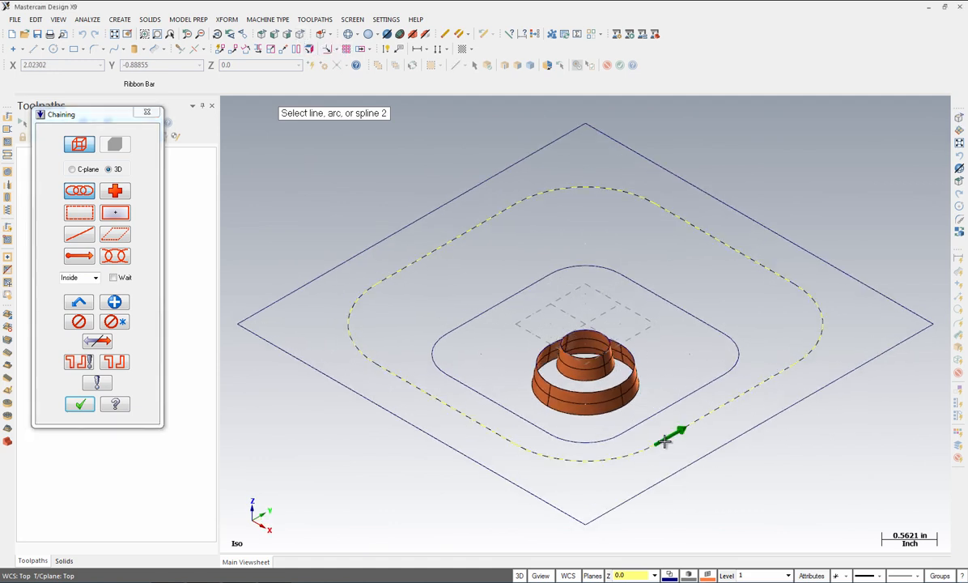
click(80, 406)
double_click(78, 181)
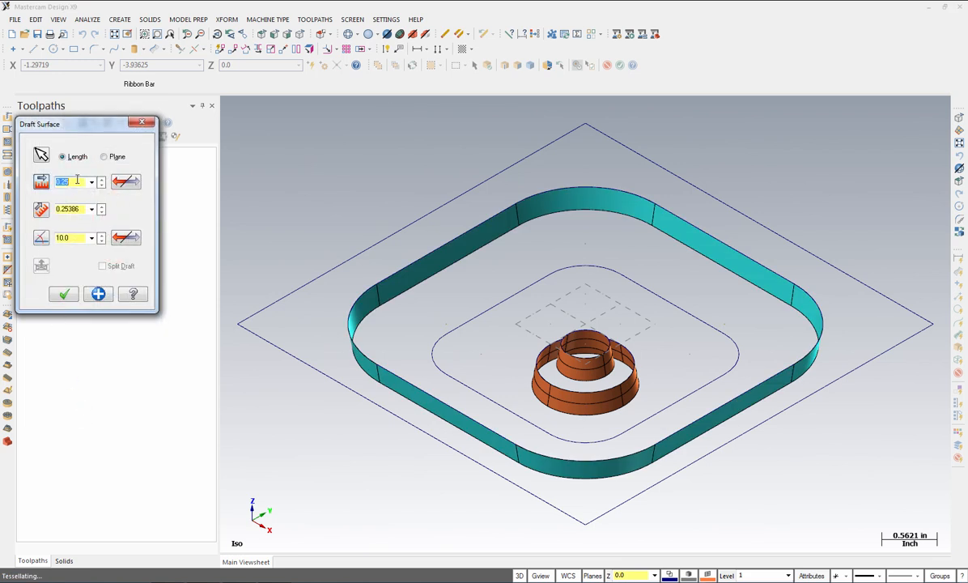
text(.375)
key(Return)
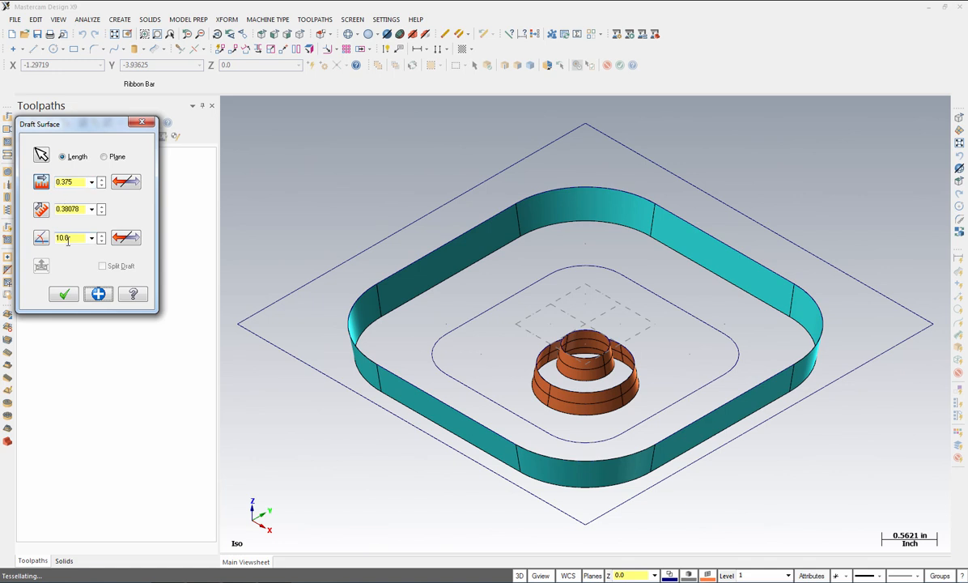
Step: Try the other angle and length directions, including both-ways, on the 4-inch square's draft surface
click(126, 238)
click(126, 237)
click(125, 183)
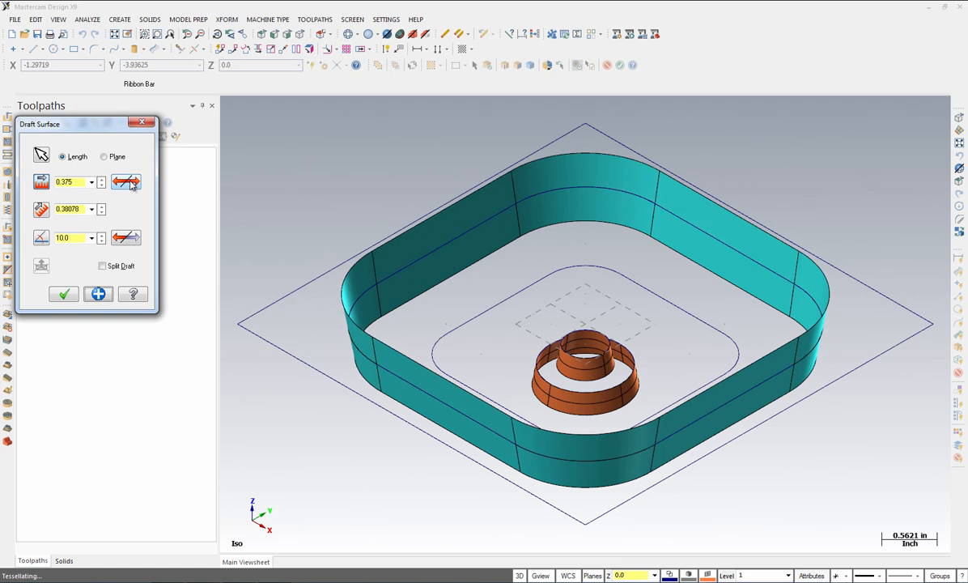
click(125, 183)
click(125, 182)
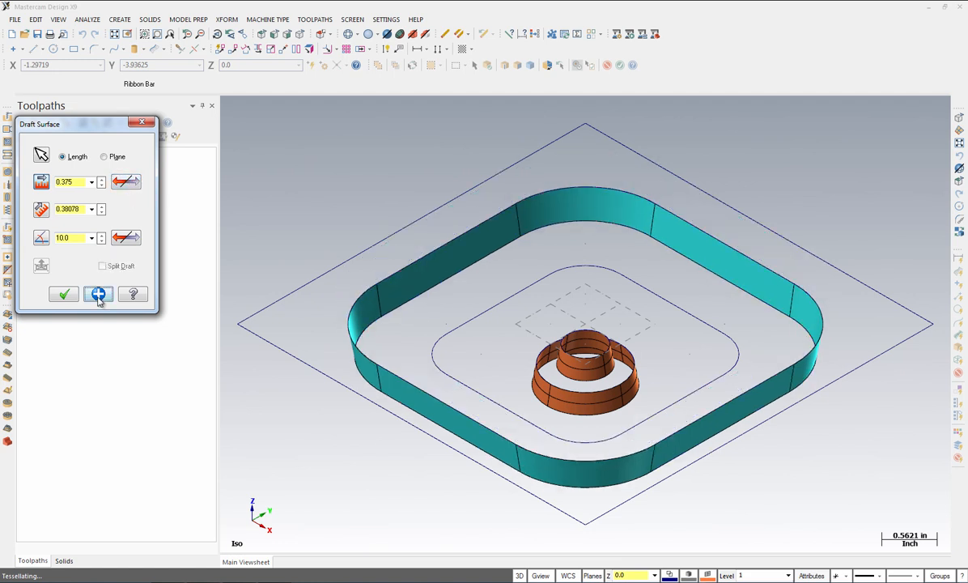
Step: Apply the 4-inch square's draft surface and chain the smaller filleted square inside it for another one
click(98, 297)
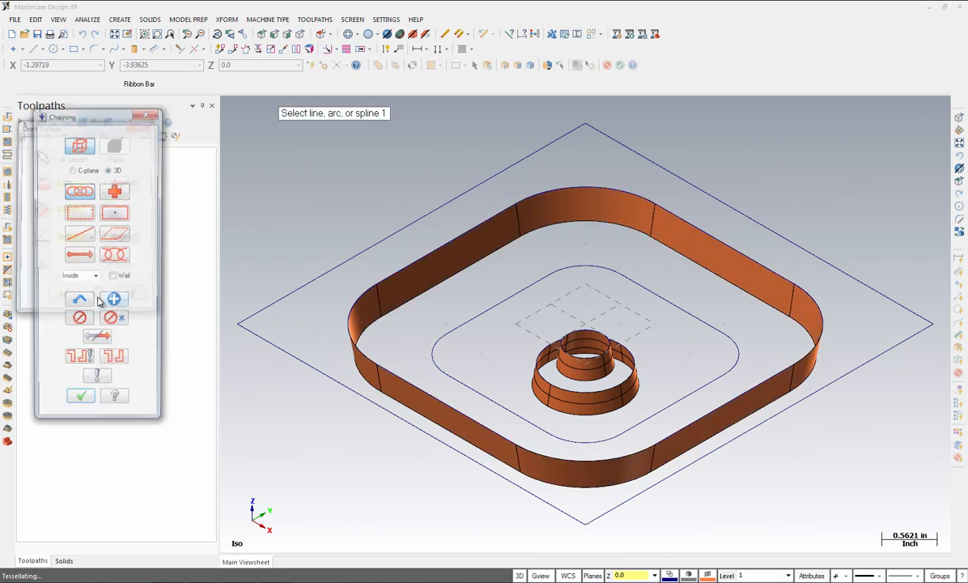
click(634, 424)
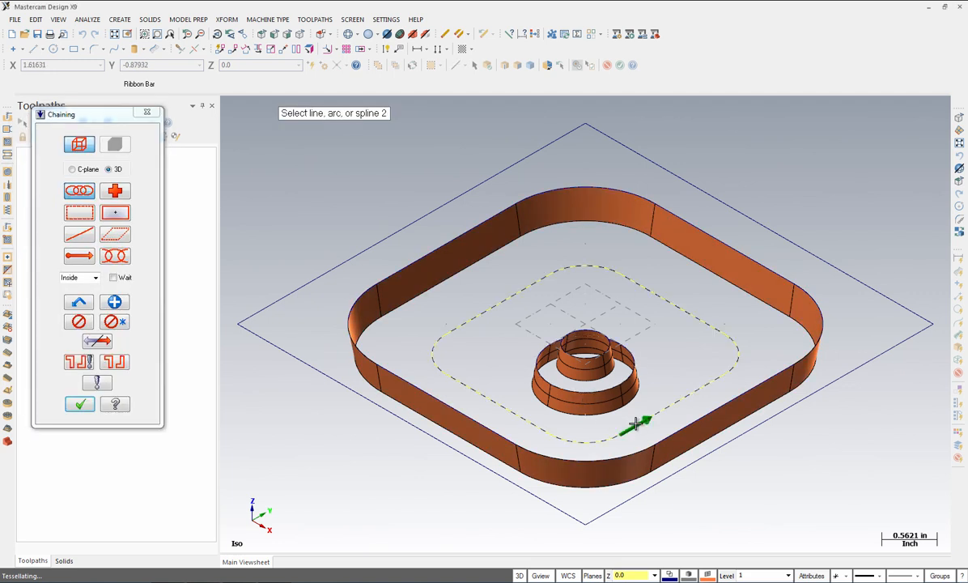
click(80, 405)
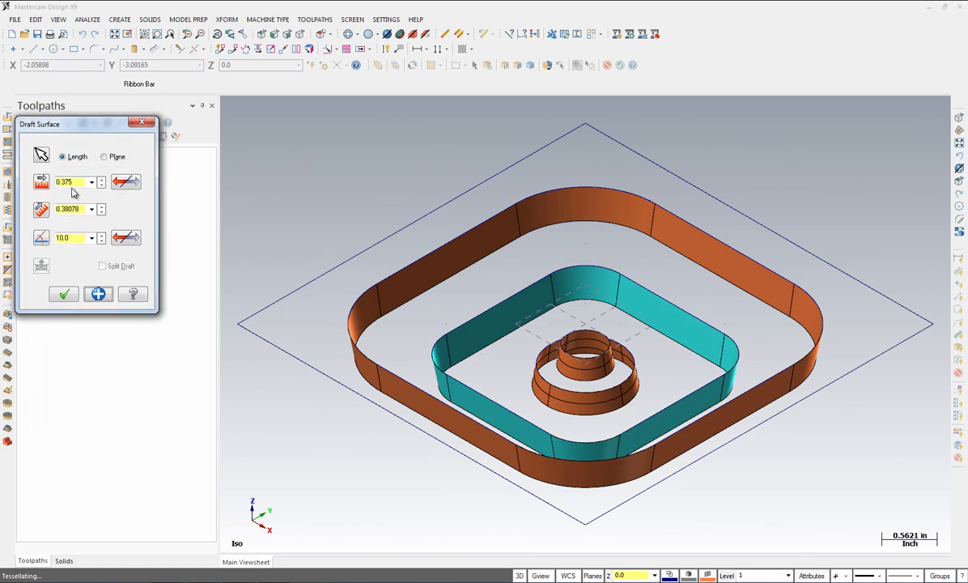
Step: Set the smaller square's draft angle to 40 degrees and create the surface
double_click(74, 237)
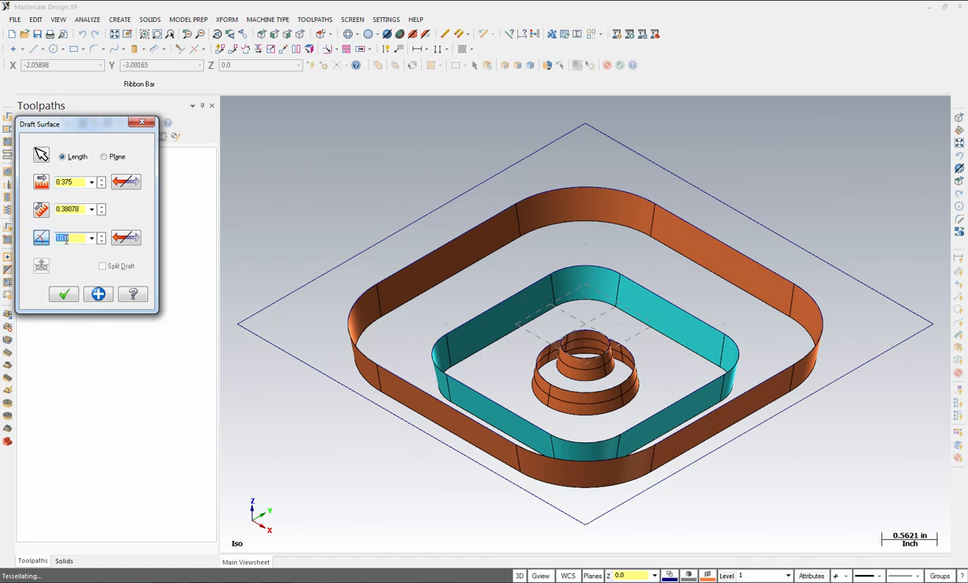
text(40)
key(Return)
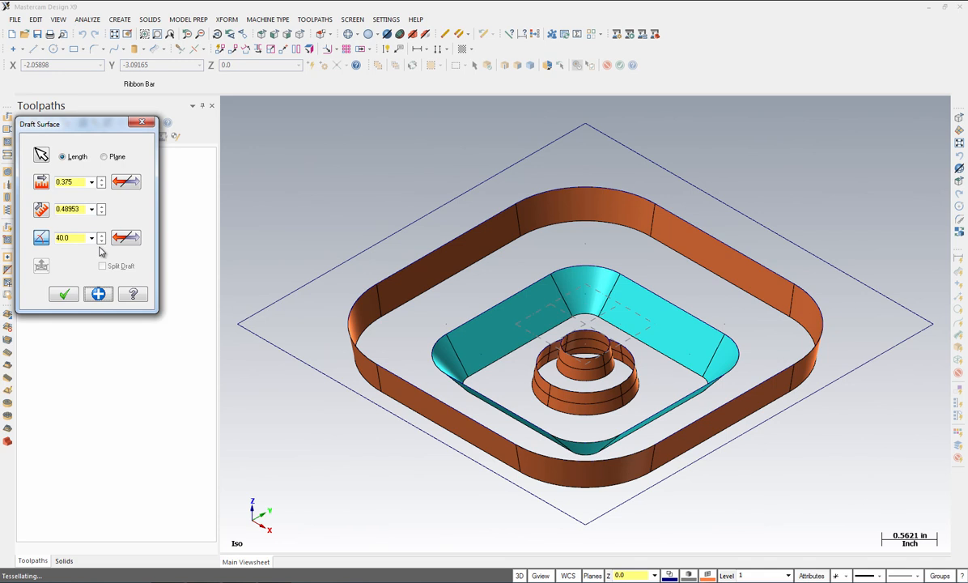
click(64, 294)
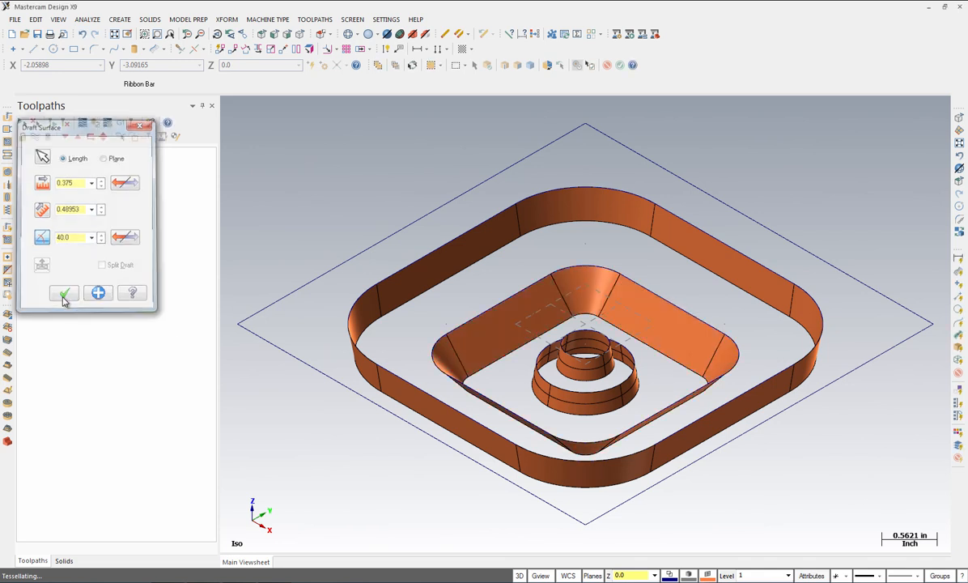
Step: Create one-edge curves along the lower edges of the two circular draft surfaces
middle_drag(409, 310, 411, 264)
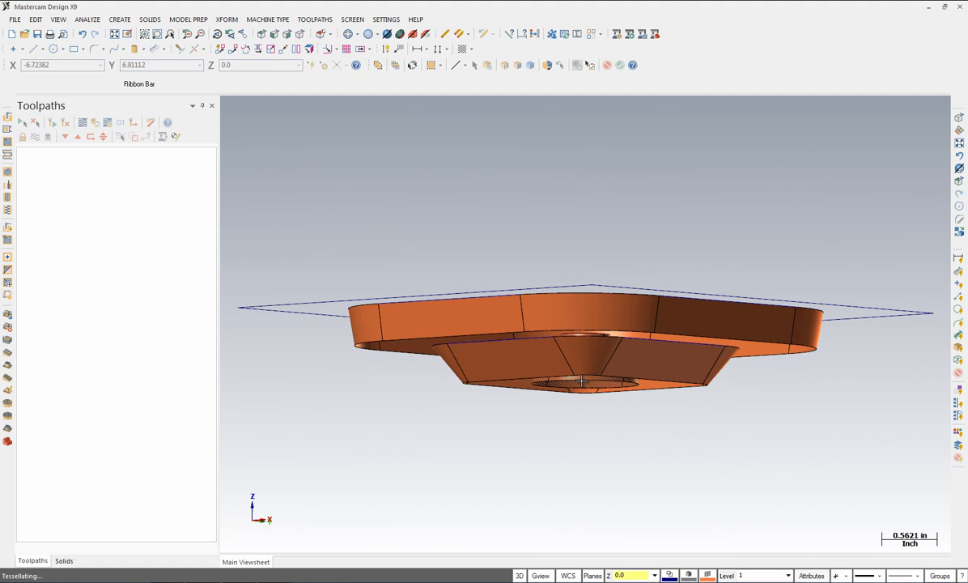
middle_drag(351, 309, 378, 383)
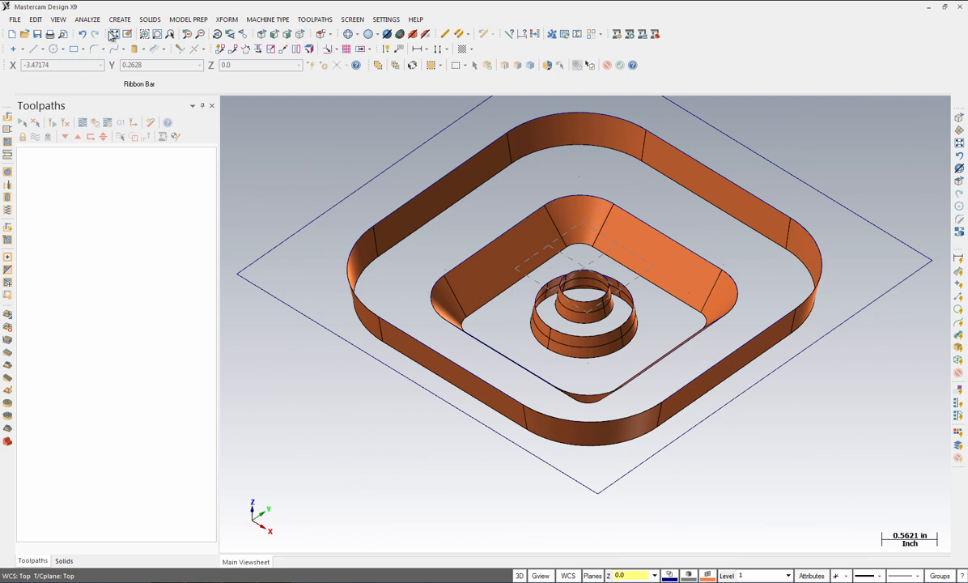
click(300, 34)
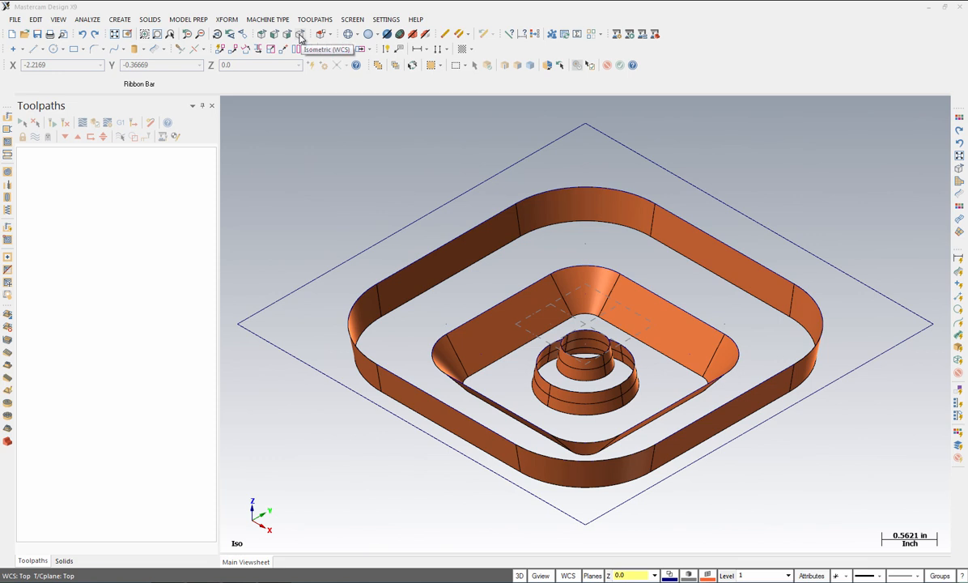
click(122, 20)
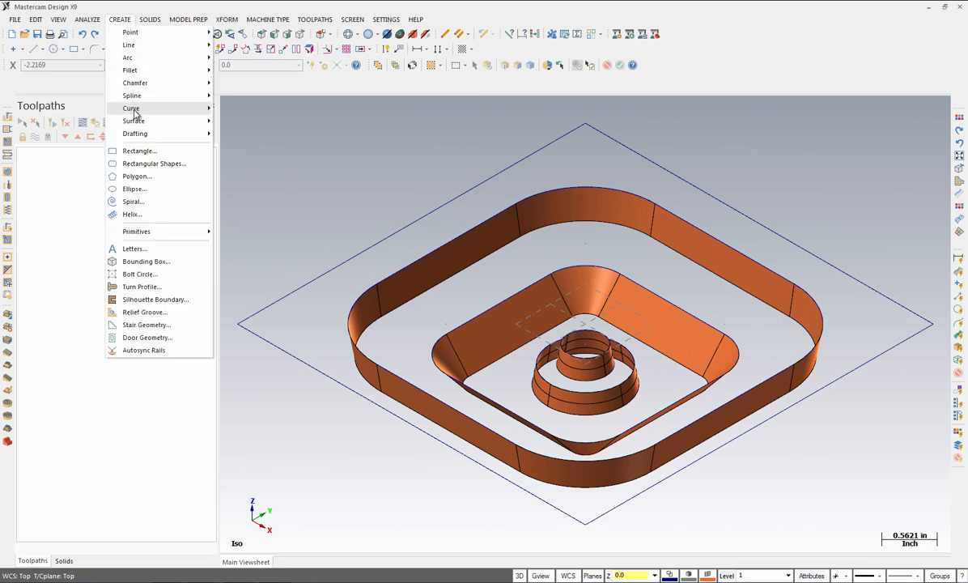
mouse_move(141, 114)
click(264, 109)
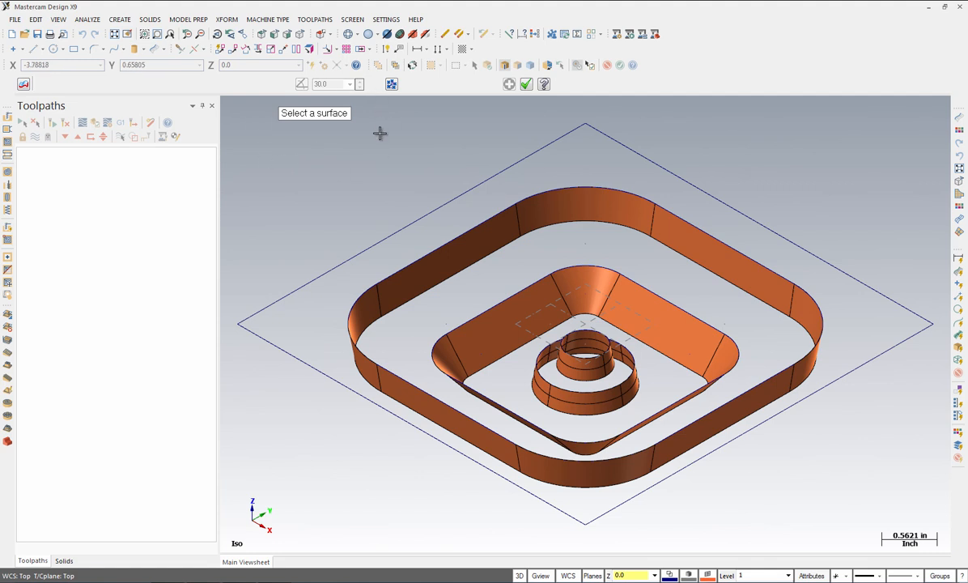
click(597, 370)
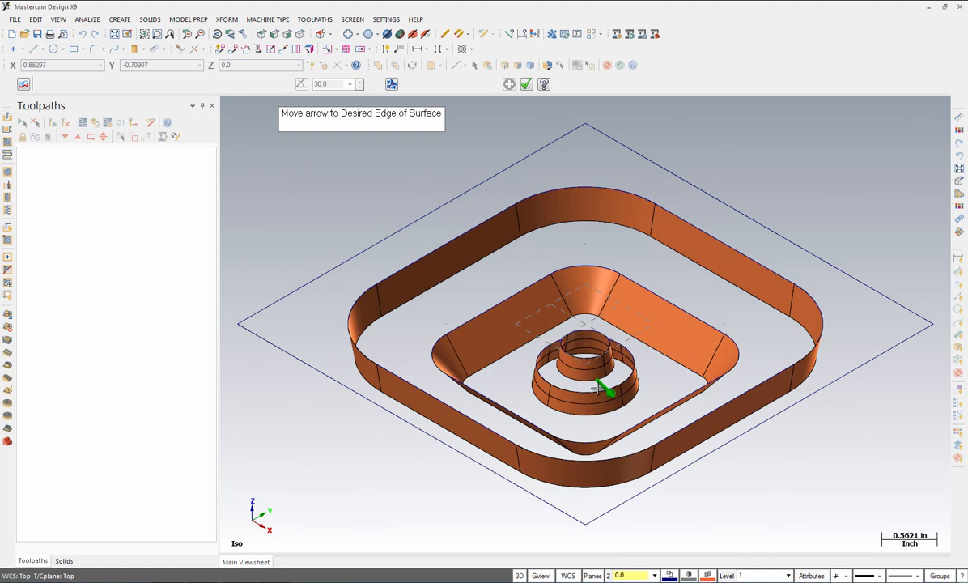
click(599, 389)
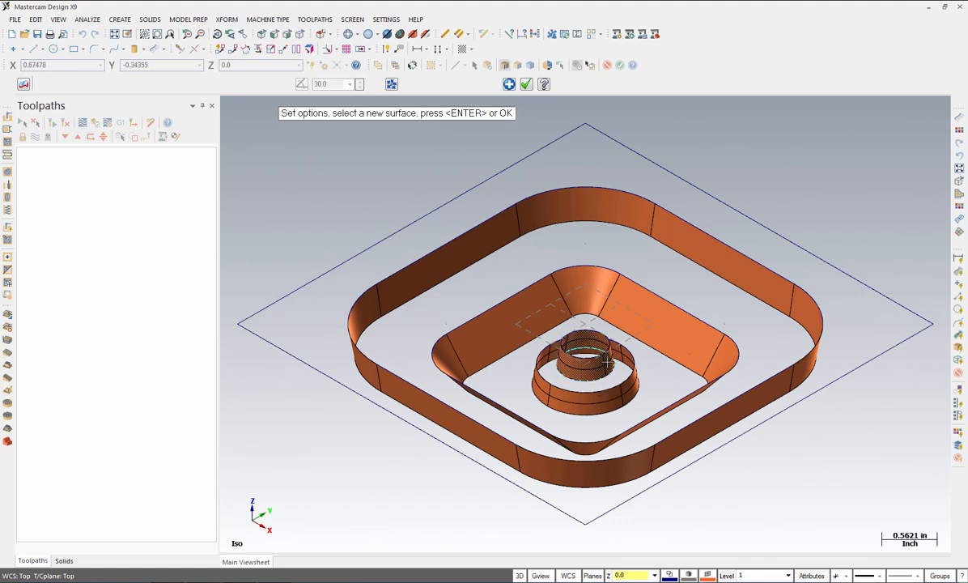
click(609, 407)
click(610, 415)
Step: Create one-edge curves along the lower edge of every side and corner surface of the inner square's 40-degree wall
click(668, 339)
click(649, 347)
click(580, 301)
click(586, 324)
click(522, 314)
click(515, 328)
click(464, 379)
click(466, 380)
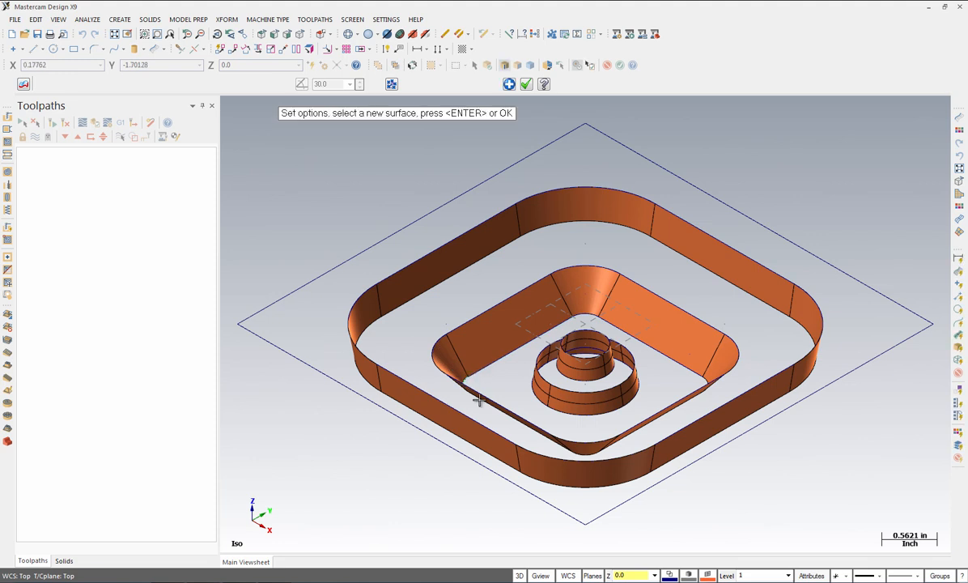
middle_drag(519, 378, 509, 429)
click(509, 429)
click(487, 387)
click(574, 451)
click(585, 463)
click(615, 427)
click(578, 403)
click(714, 358)
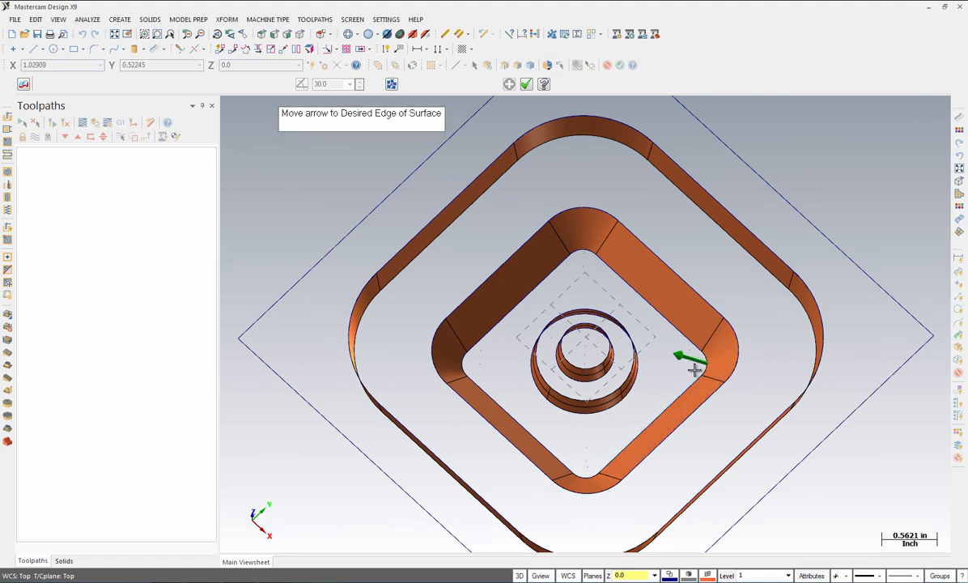
click(653, 347)
Step: Create one-edge curves along the lower edges of all side and corner surfaces of the 4-inch square's wall, and finish the command
middle_drag(652, 347, 650, 304)
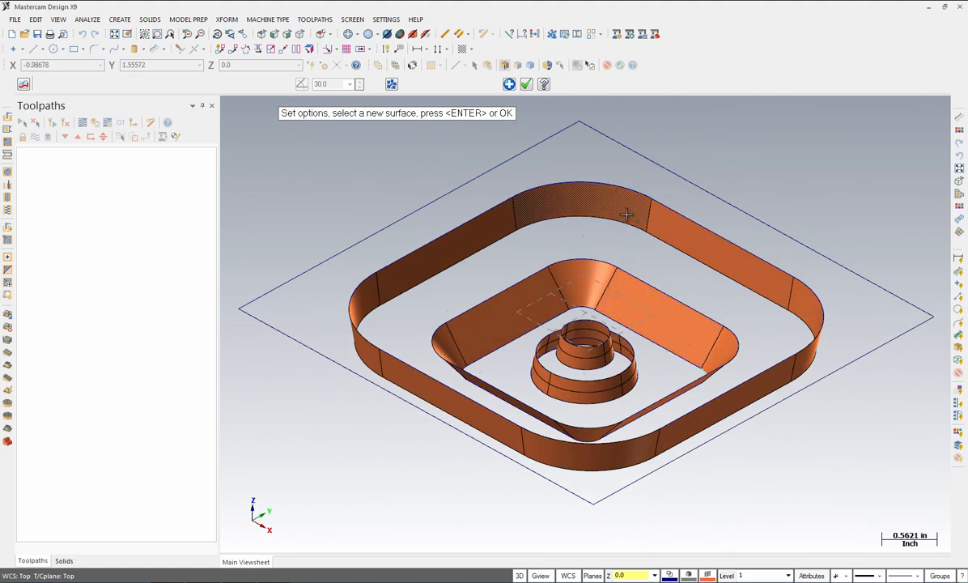
click(690, 254)
click(699, 277)
click(572, 201)
click(532, 215)
click(450, 241)
click(438, 256)
click(356, 312)
click(366, 314)
click(438, 412)
click(442, 416)
click(552, 448)
click(551, 449)
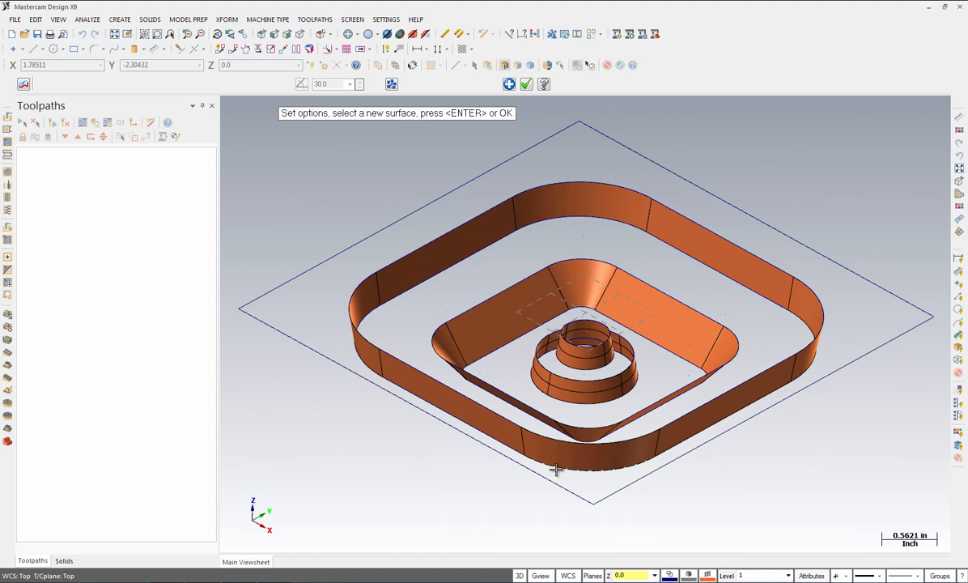
click(693, 441)
click(698, 450)
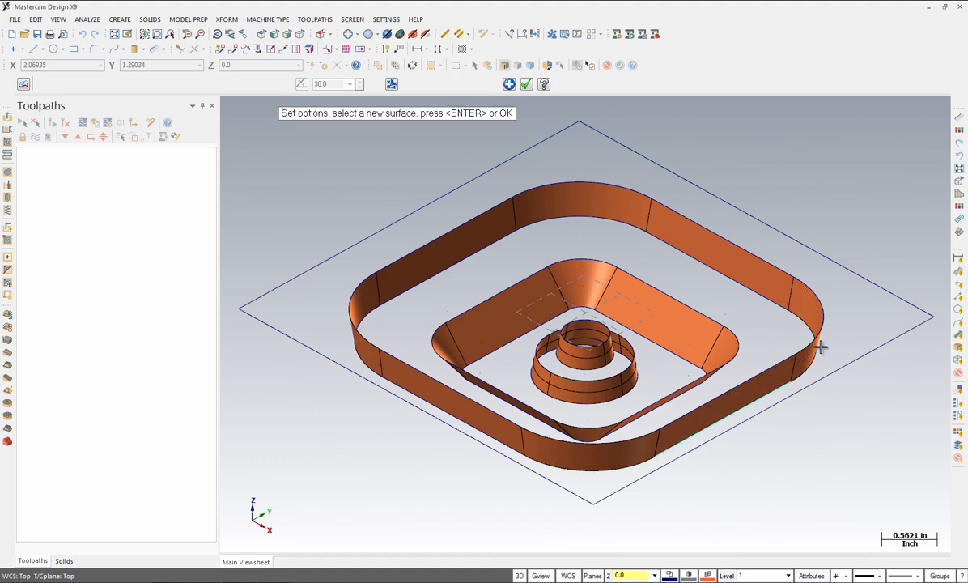
click(800, 328)
click(808, 326)
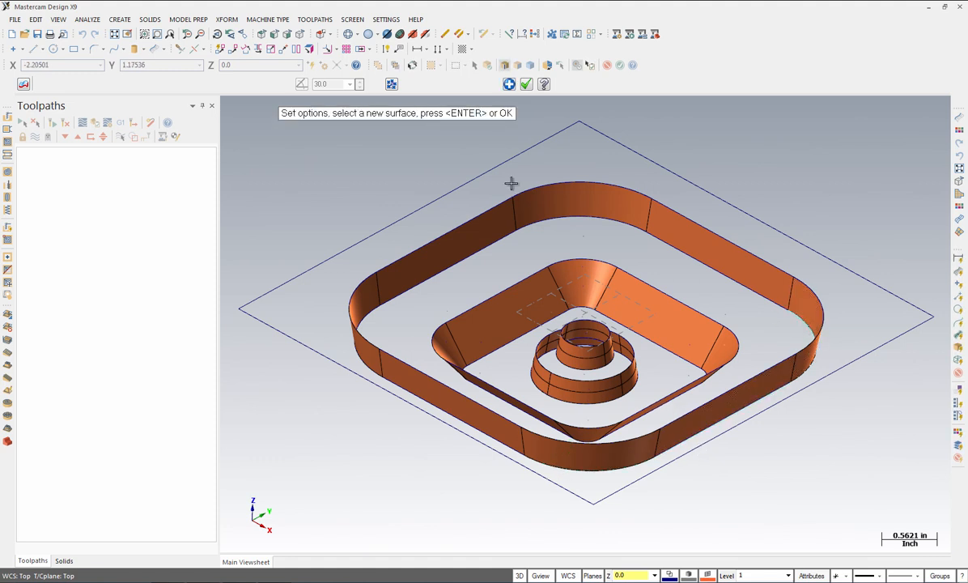
click(527, 84)
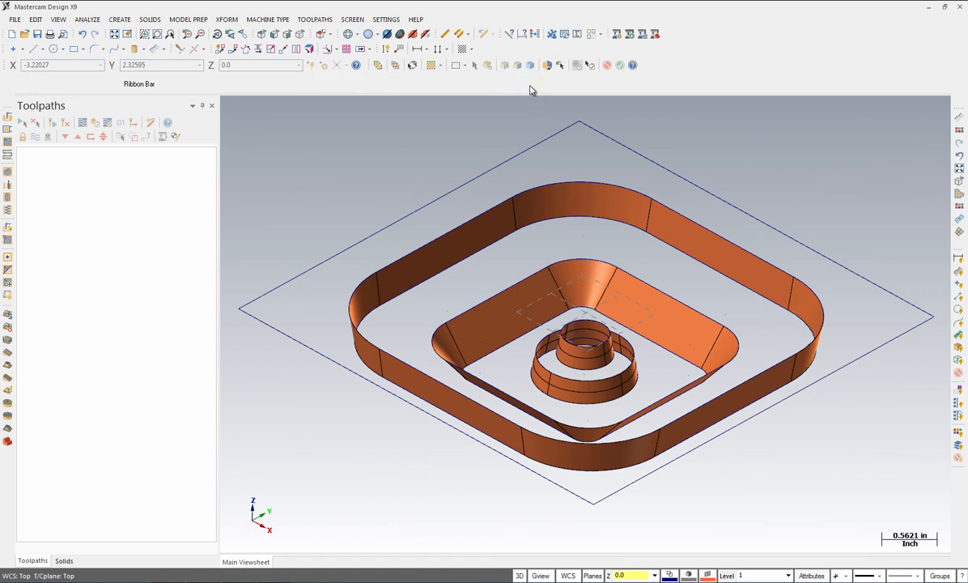
Step: Restore the isometric view and set the surface color to dark green, color 2
click(299, 36)
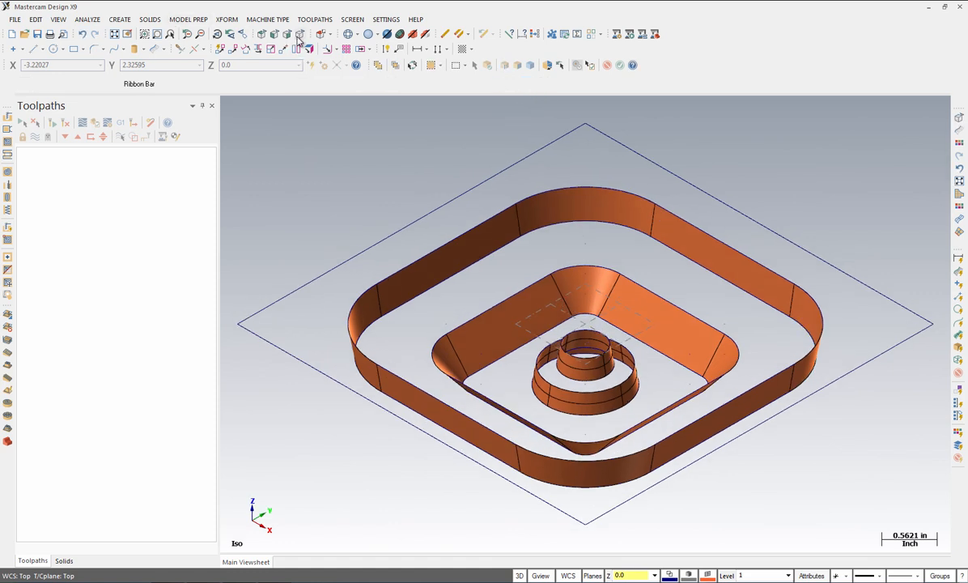
click(711, 574)
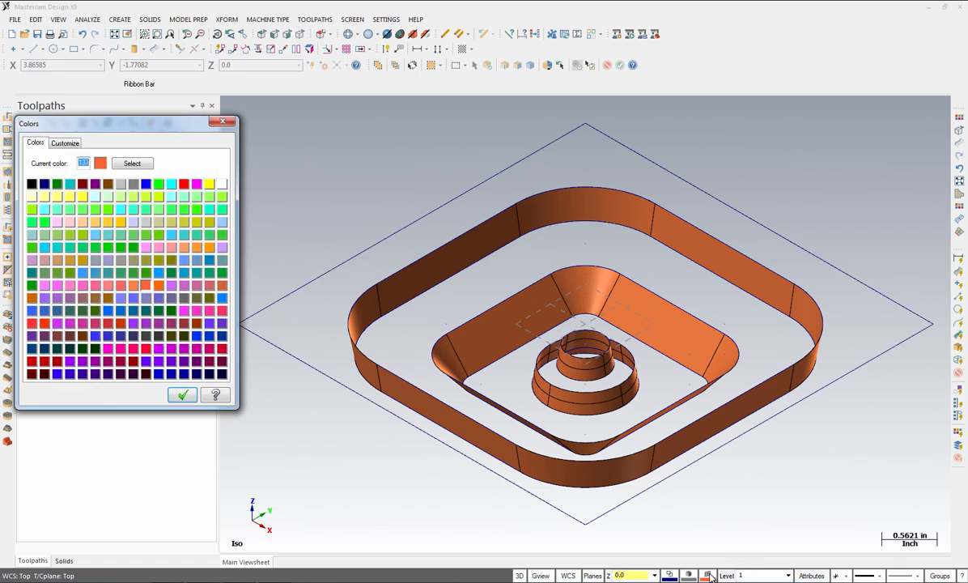
click(58, 184)
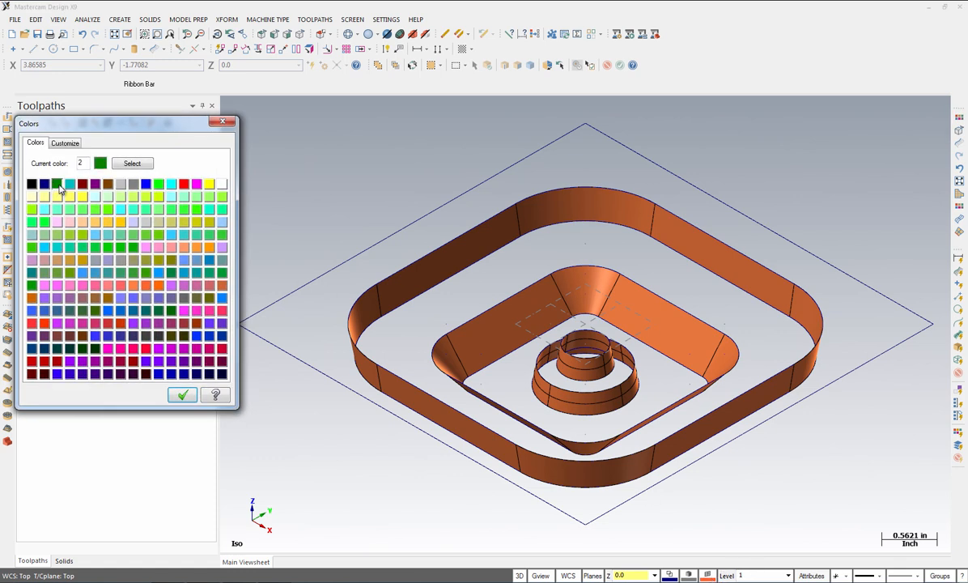
click(183, 395)
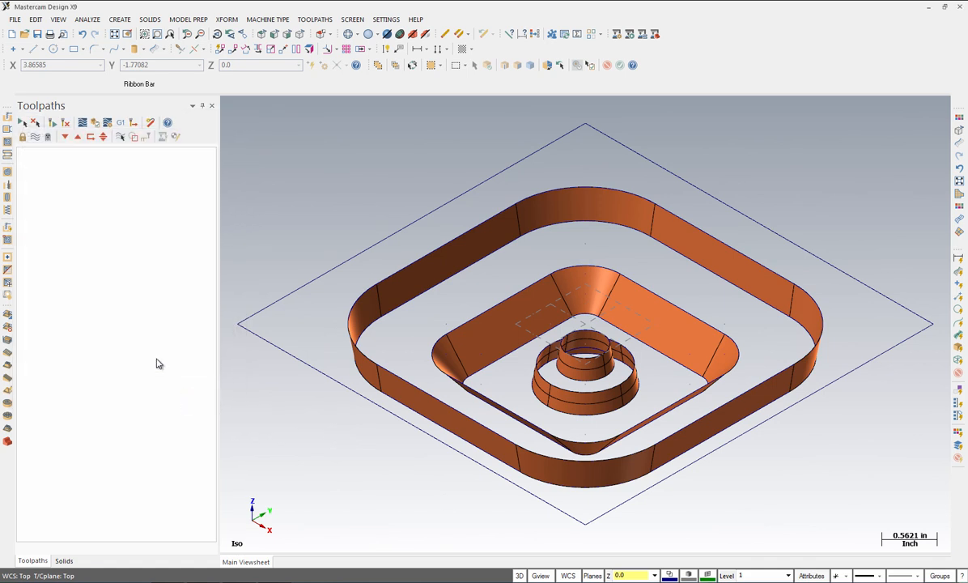
Step: Create a flat boundary surface between the outermost square and the upper edge of the filleted 4-inch square, and apply it
click(120, 19)
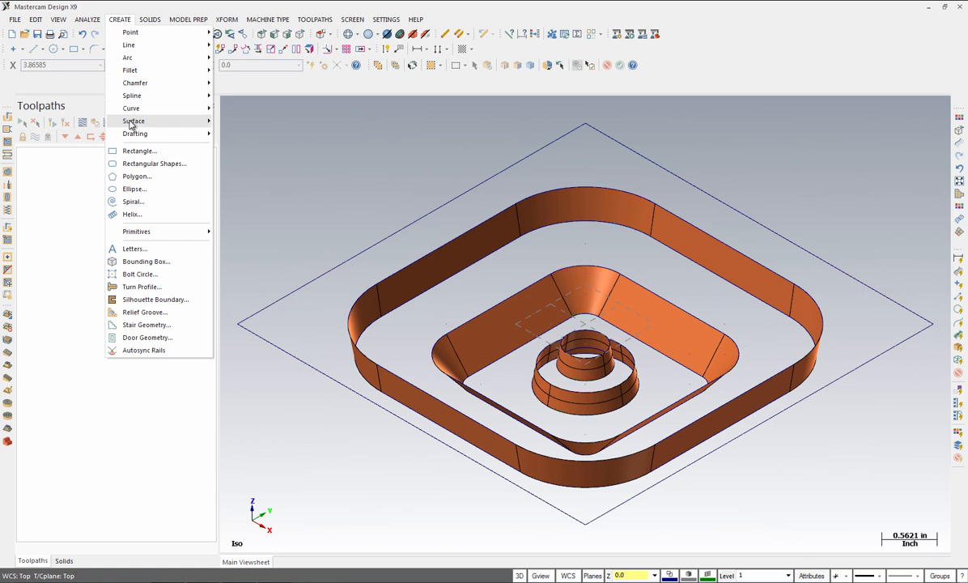
mouse_move(131, 123)
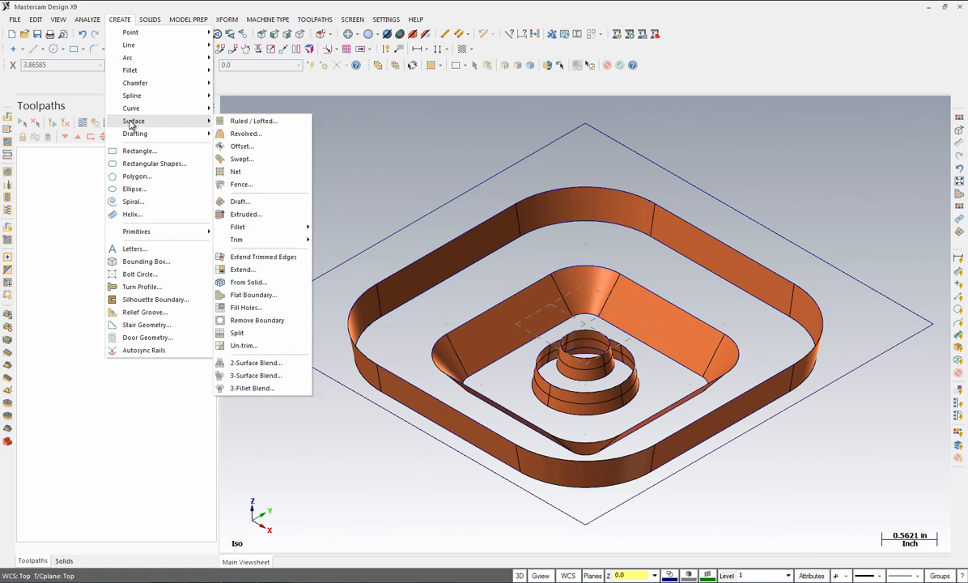
click(255, 296)
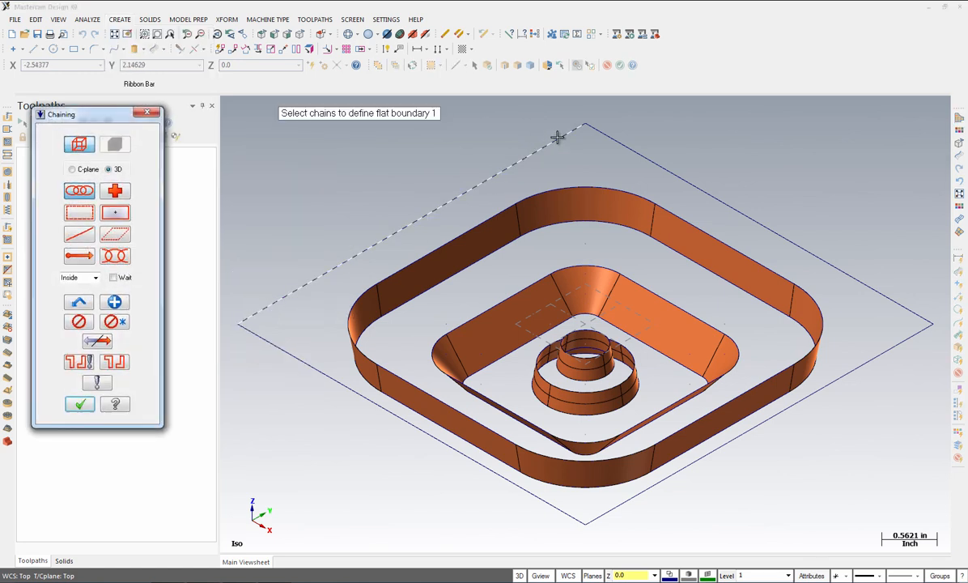
click(557, 137)
click(490, 215)
click(80, 404)
click(510, 86)
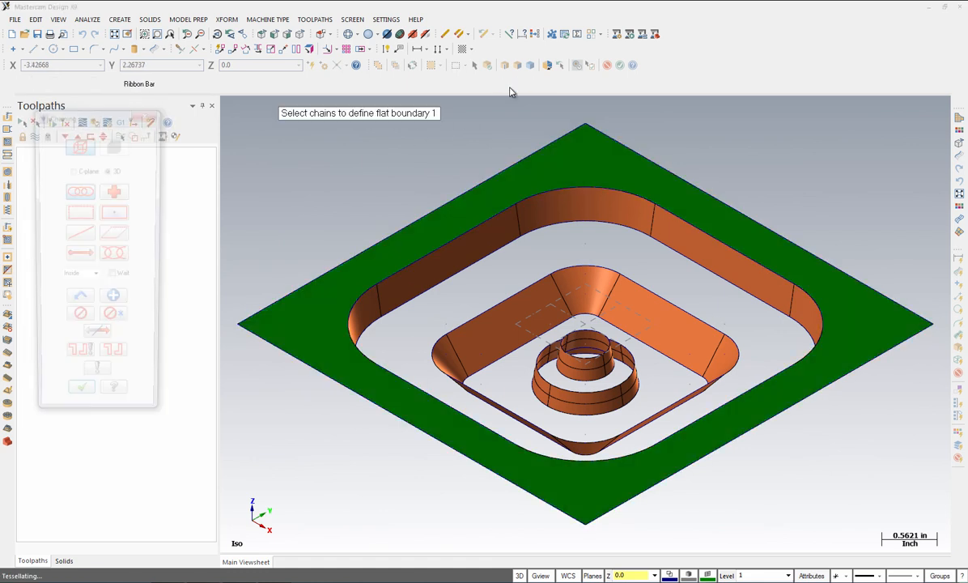
Step: Create a flat boundary surface between the outer wall's lower edge and the inner filleted square's upper edge, and apply it
click(492, 256)
click(534, 290)
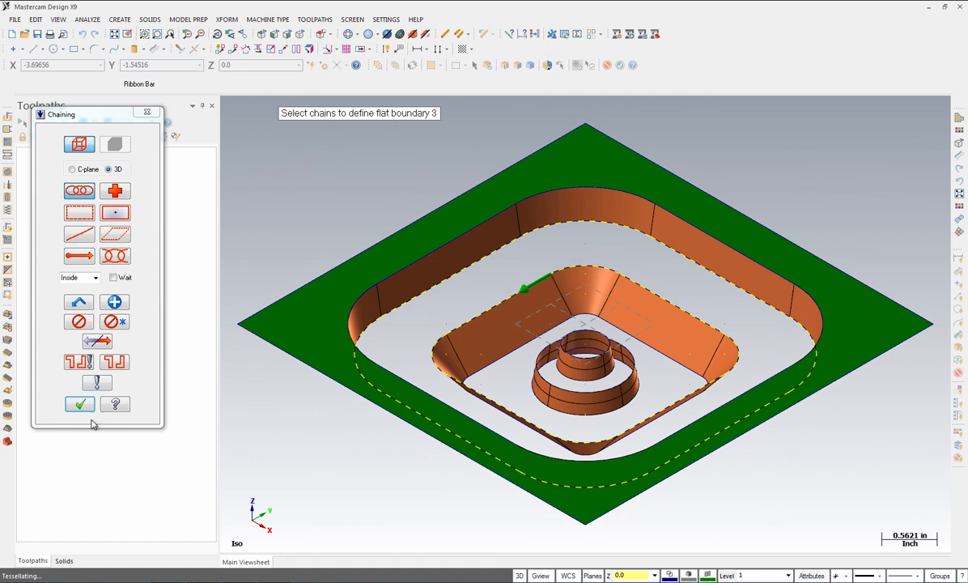
click(85, 401)
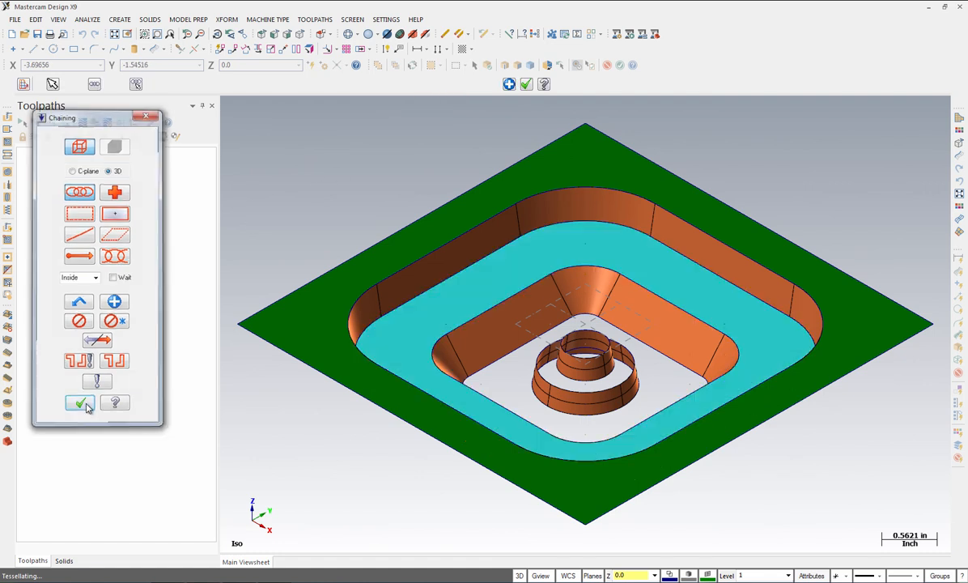
click(510, 85)
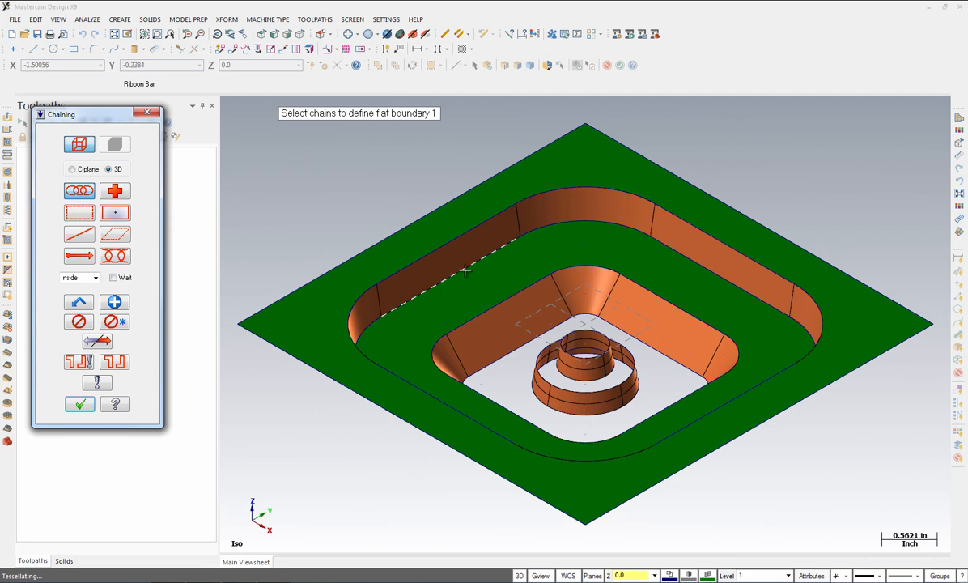
Step: Create a flat boundary surface between the inner square wall's lower edge and the larger circular wall's lower edge, and apply it
click(569, 321)
click(619, 393)
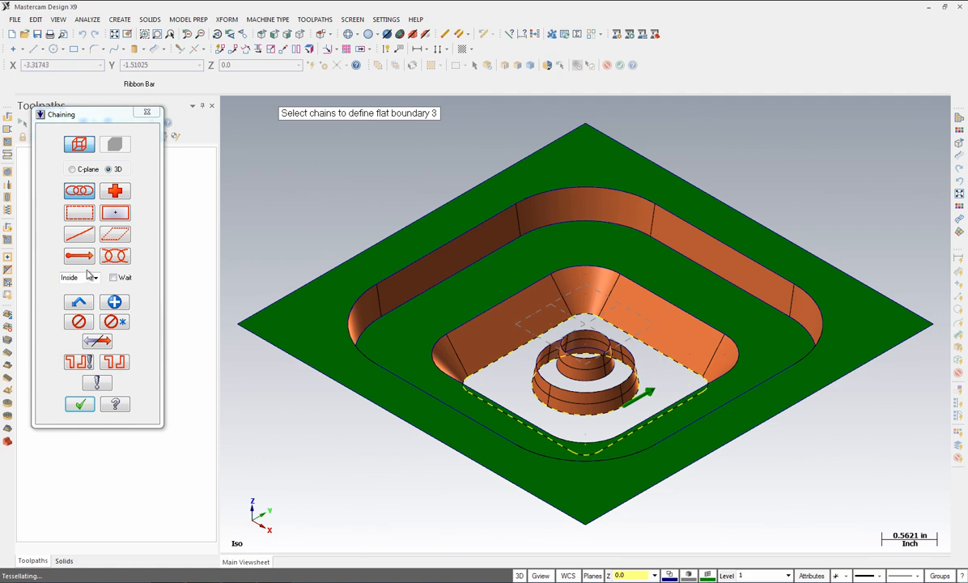
click(80, 405)
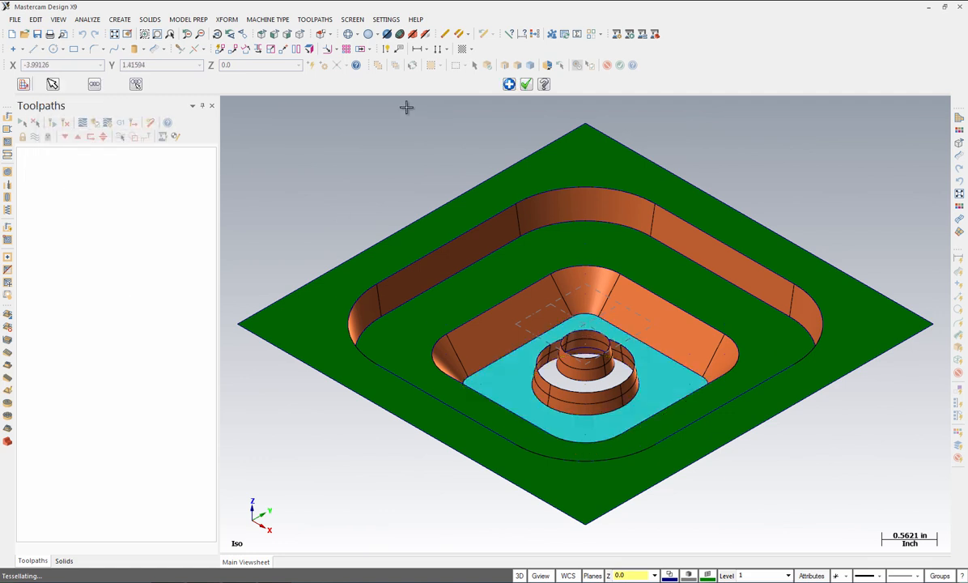
click(479, 80)
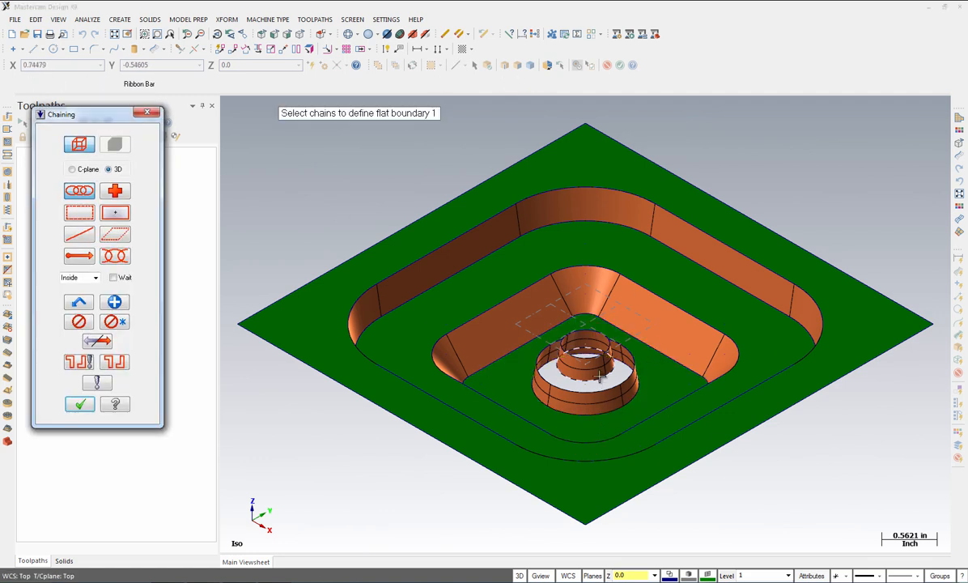
Step: Create a flat boundary surface between the larger circular wall's upper edge and the smaller circular wall's lower edge, and apply it
click(564, 354)
click(110, 335)
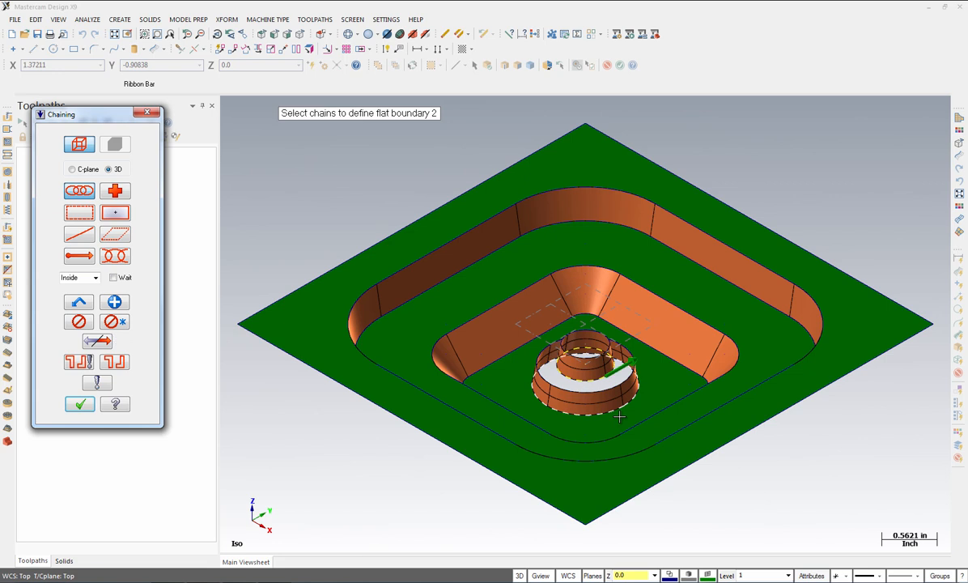
click(594, 390)
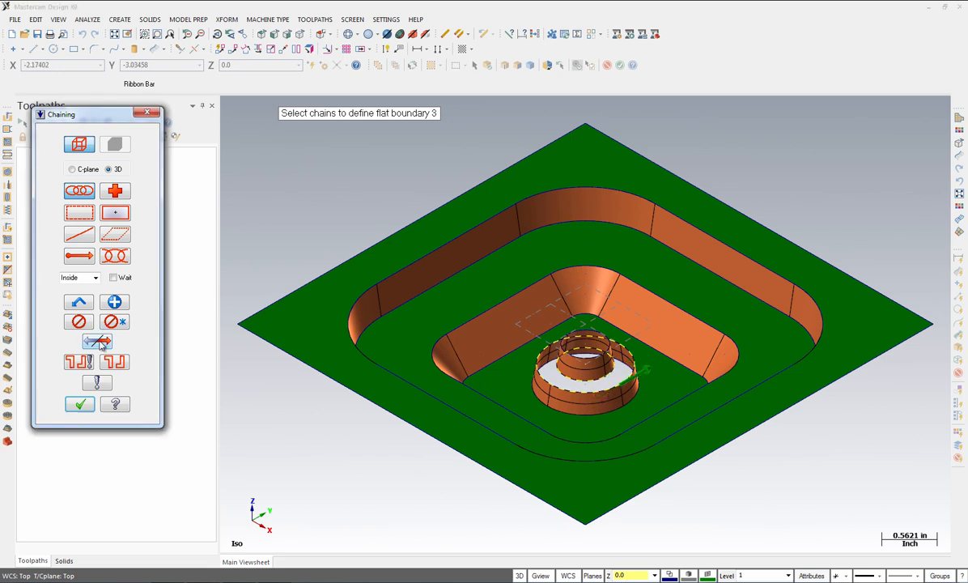
click(79, 404)
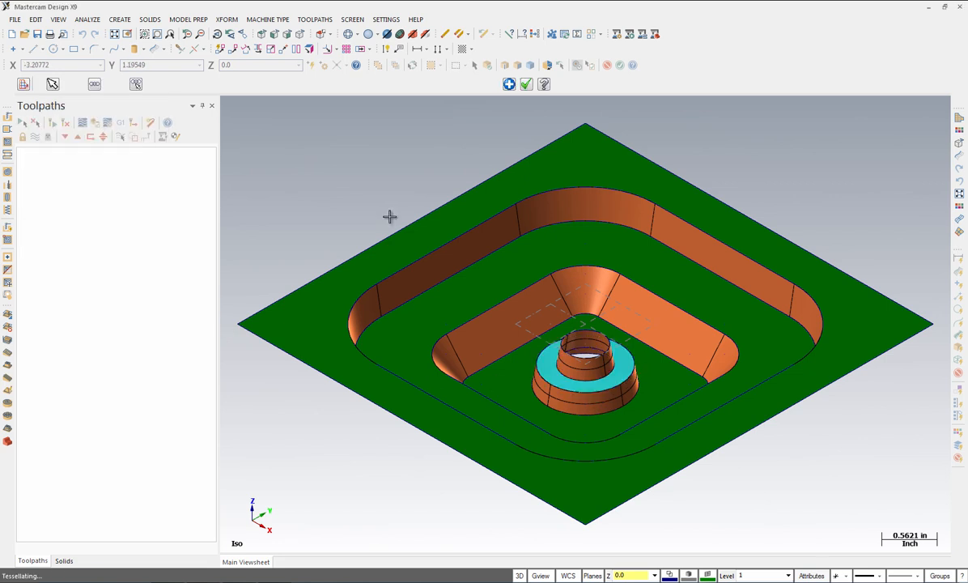
click(510, 84)
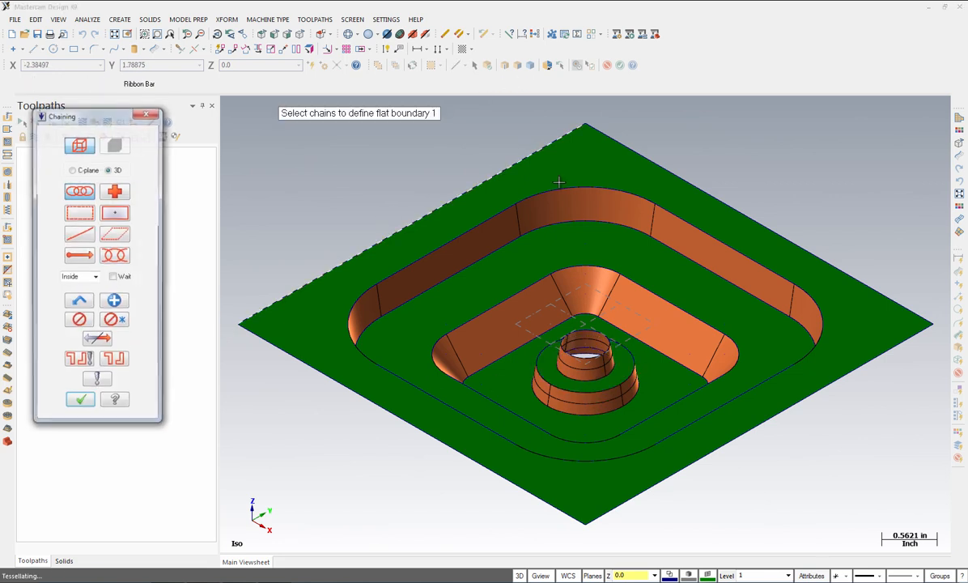
Step: Cap the smaller circular boss with a flat boundary surface on its upper edge, and finish the flat boundary command
click(599, 355)
click(79, 404)
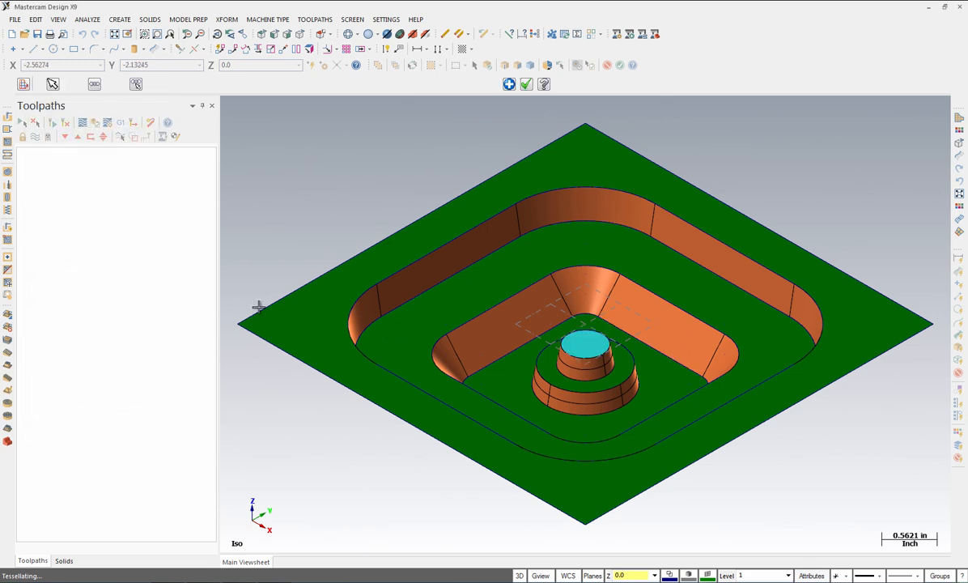
click(530, 87)
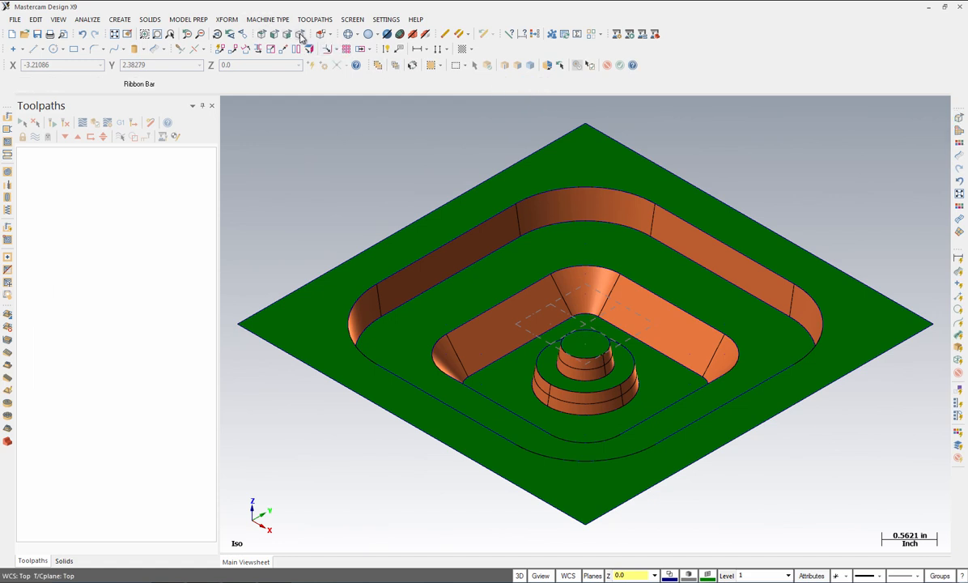
click(301, 38)
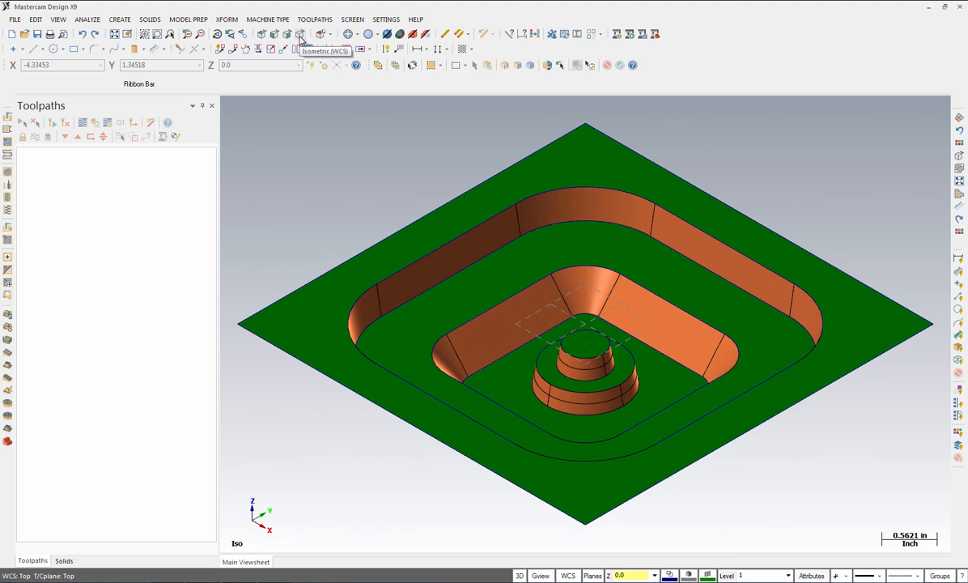
Step: Create a draft surface from the outermost square, 1.0 long at a 0.0 angle, flipped to extend downward
click(120, 19)
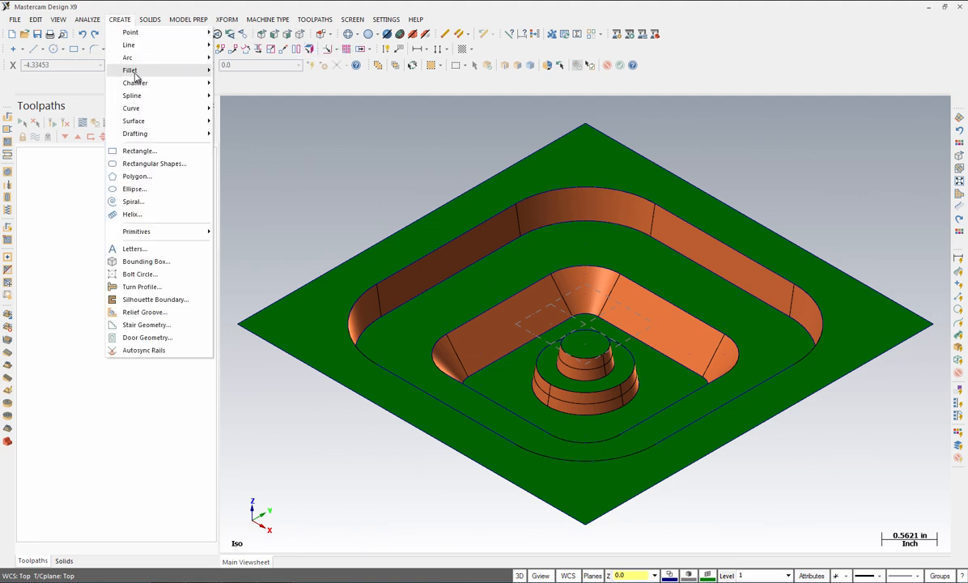
mouse_move(194, 121)
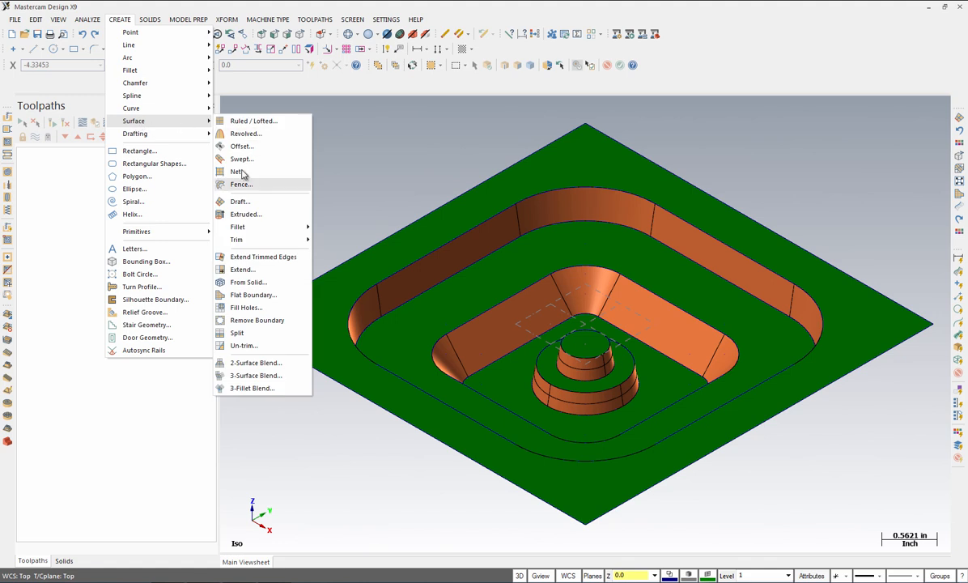
click(233, 196)
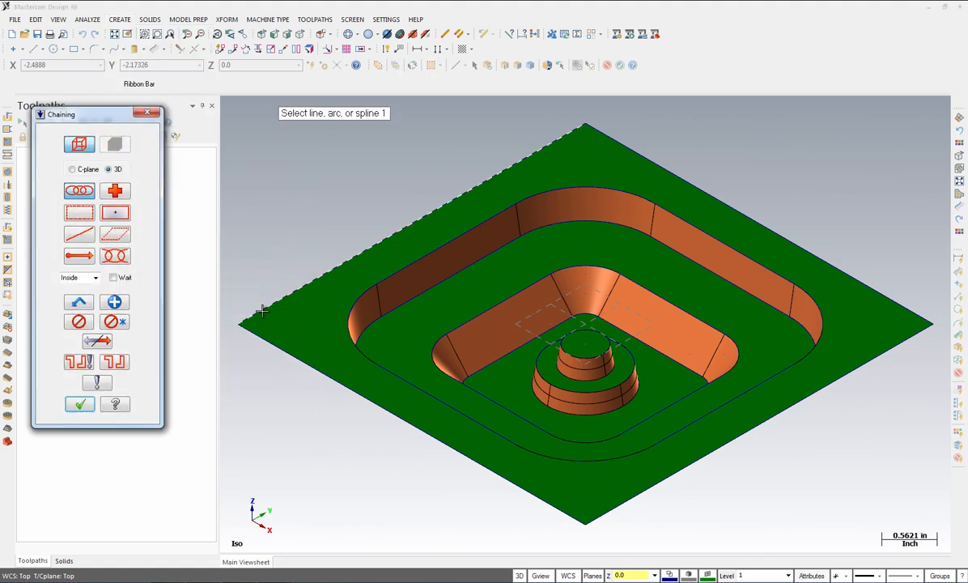
click(79, 404)
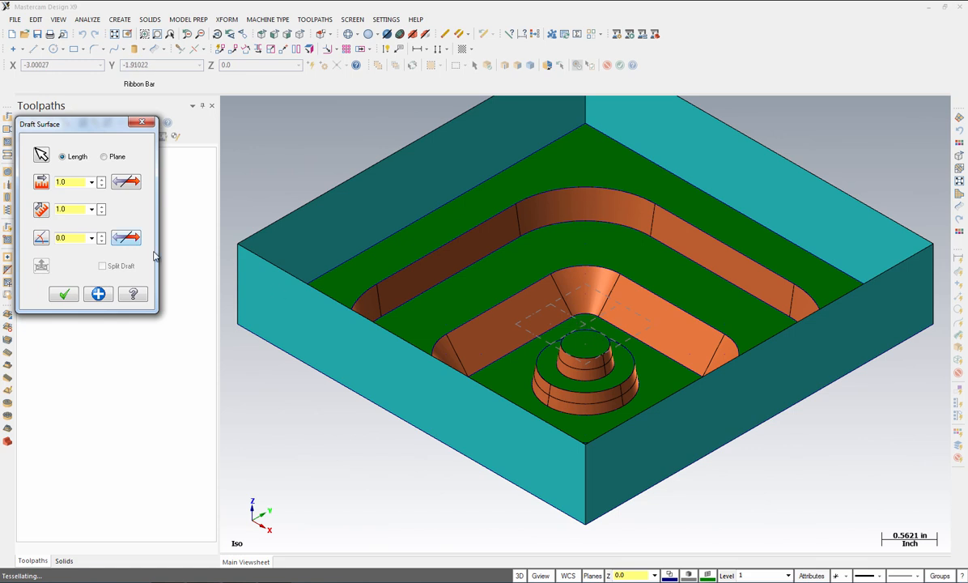
click(123, 183)
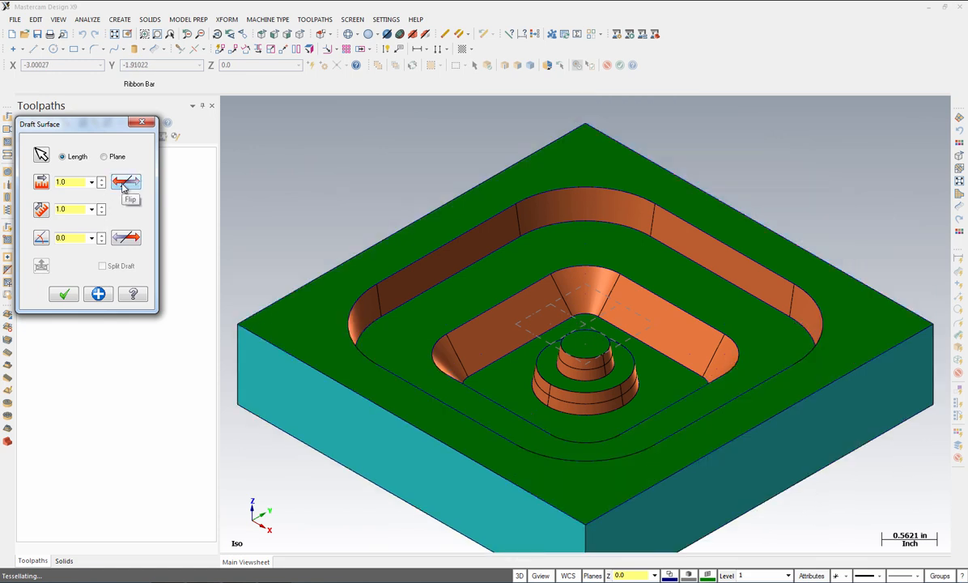
click(69, 295)
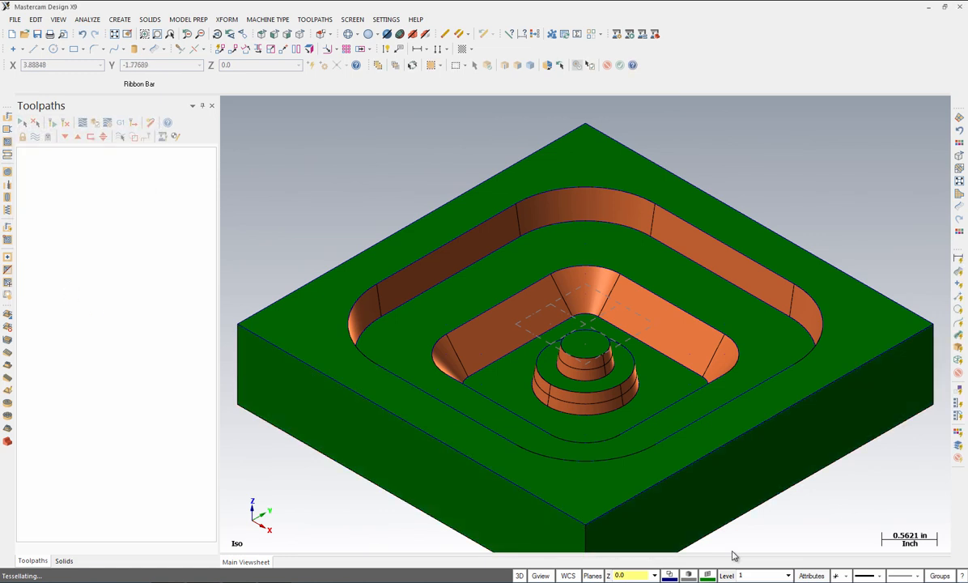
Step: Set the surface color to light purple, color 151
click(709, 576)
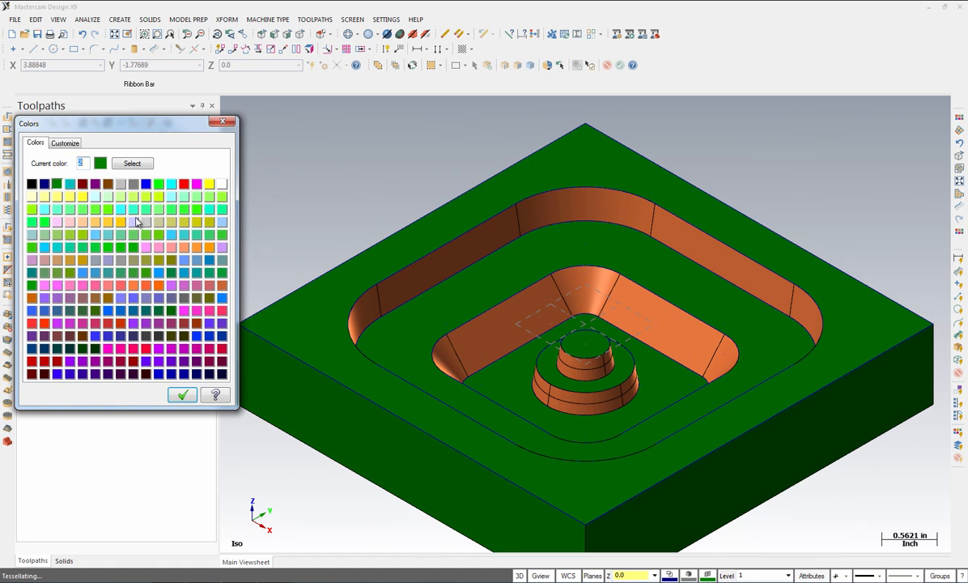
text(151)
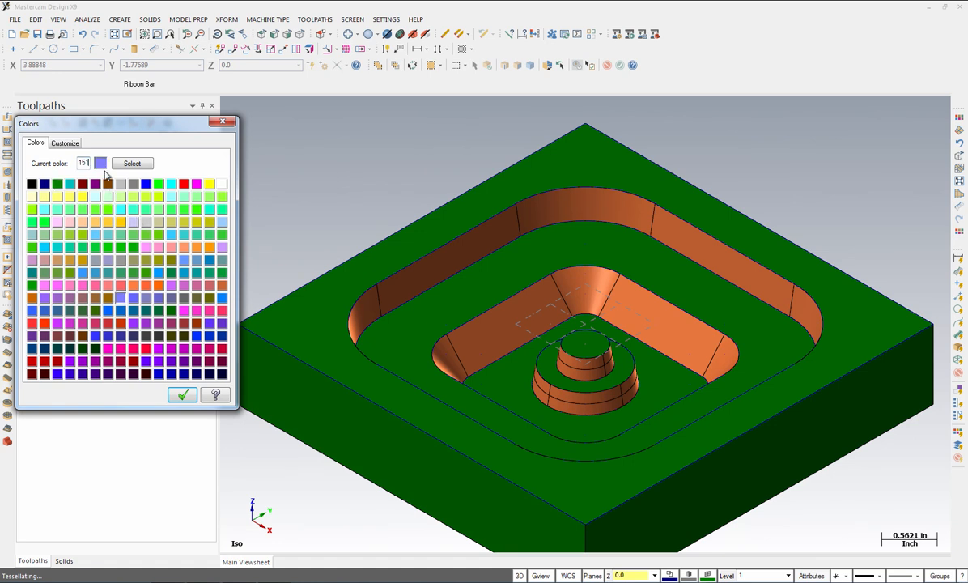
click(184, 397)
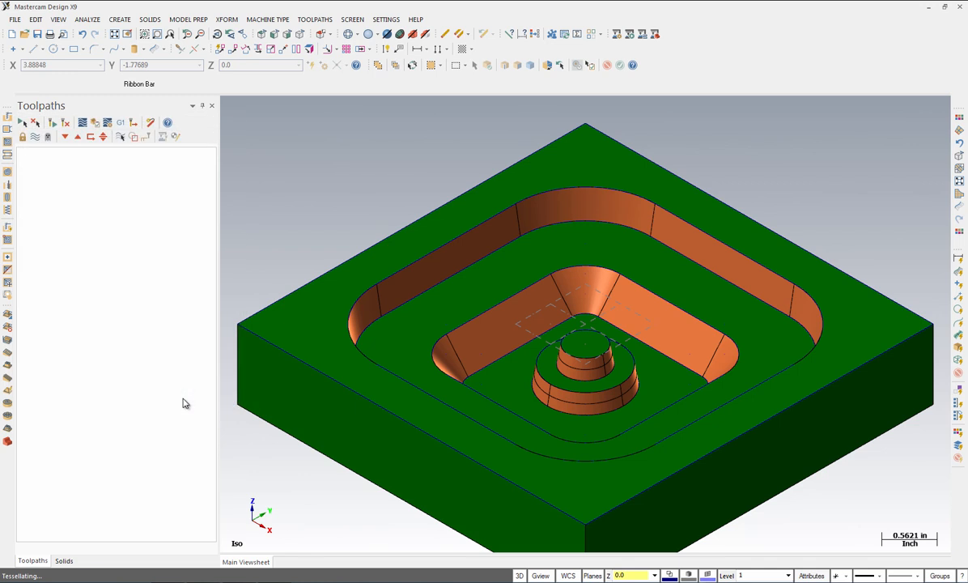
Step: Start a surface-to-surface fillet with the flat floor between the outer and inner square walls as the first set
click(119, 20)
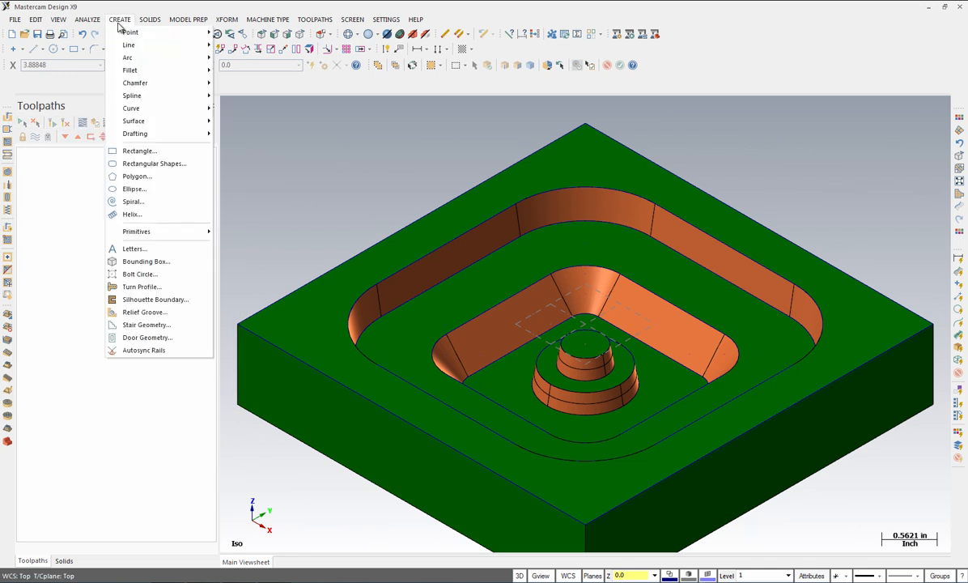
mouse_move(134, 120)
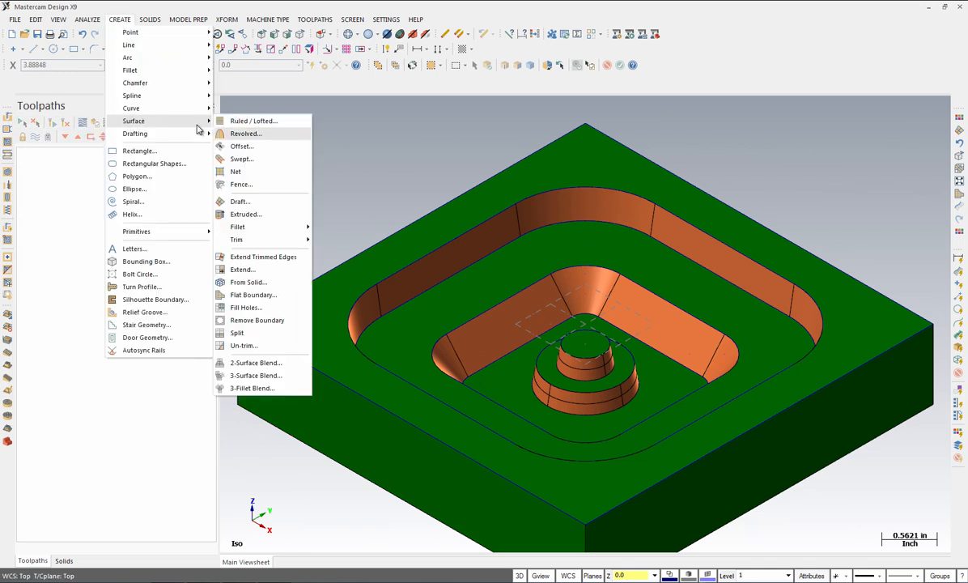
mouse_move(239, 228)
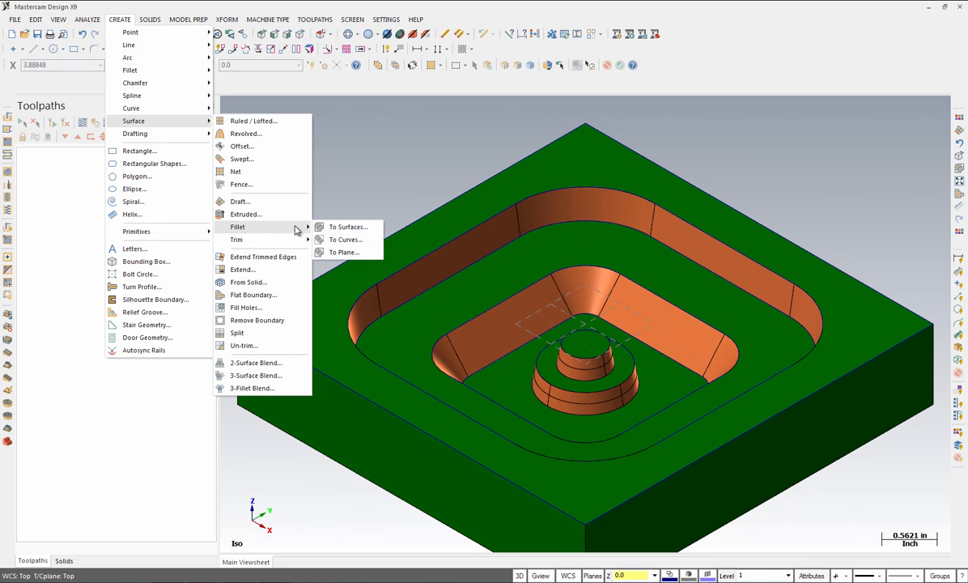
click(326, 226)
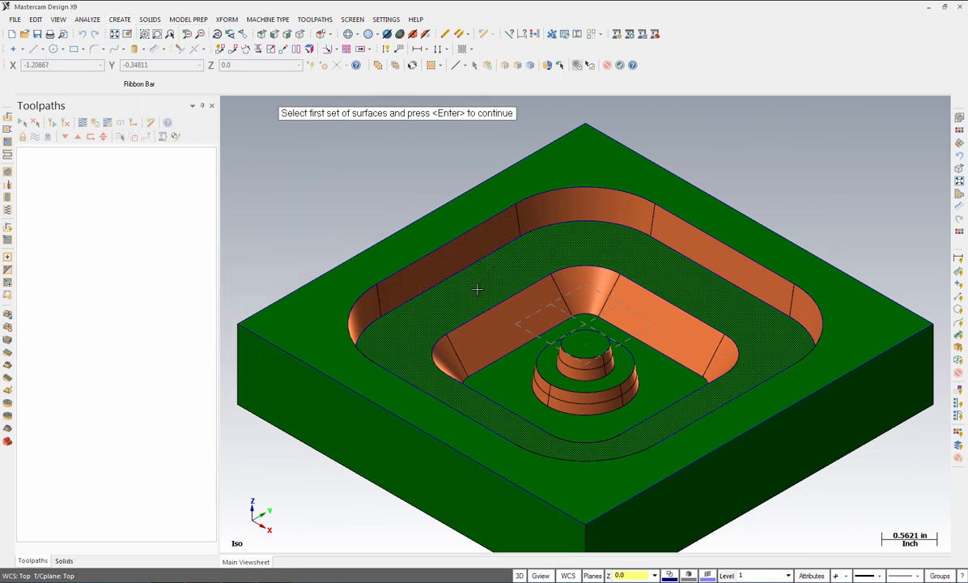
click(654, 267)
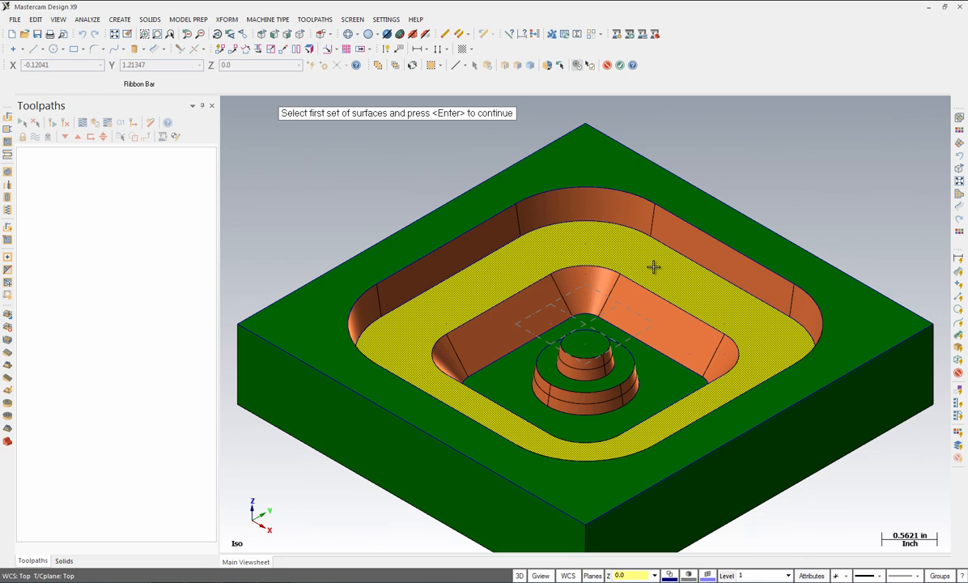
key(Return)
Step: Select all straight and corner surfaces of the outer square wall as the second fillet set, and accept the set
click(581, 217)
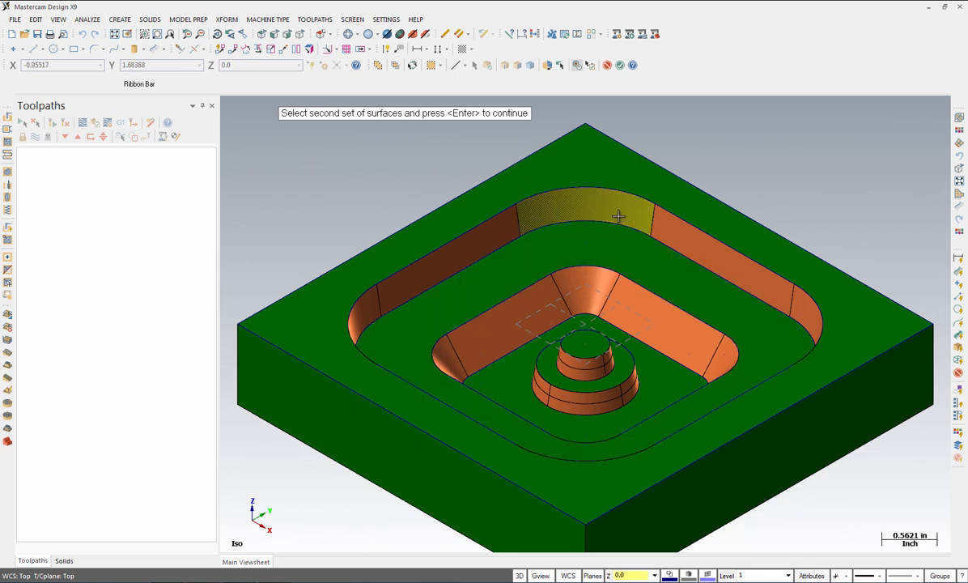
click(678, 223)
click(456, 253)
middle_drag(456, 252, 499, 401)
click(360, 434)
click(390, 464)
middle_drag(436, 406, 447, 460)
click(551, 502)
click(669, 498)
middle_drag(651, 451, 603, 275)
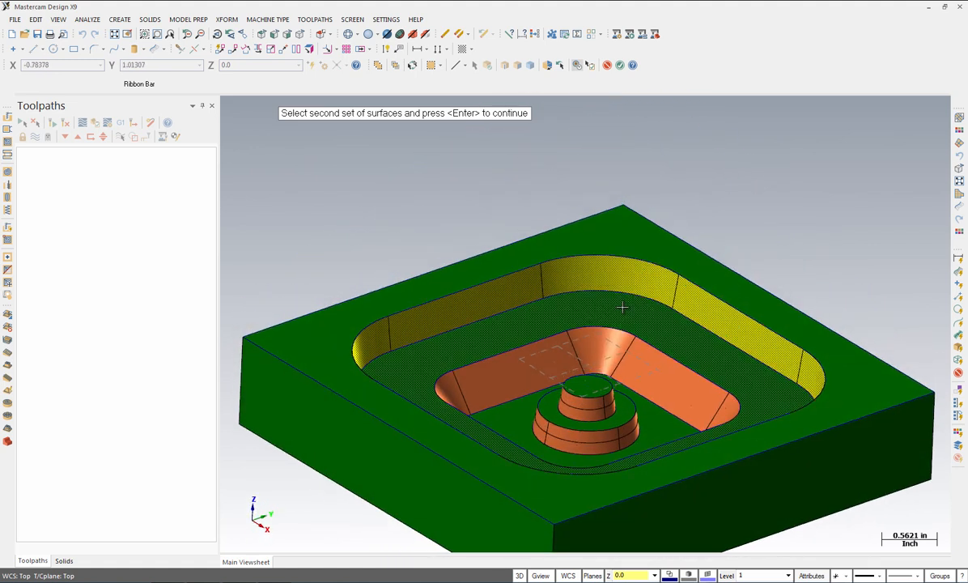
key(Return)
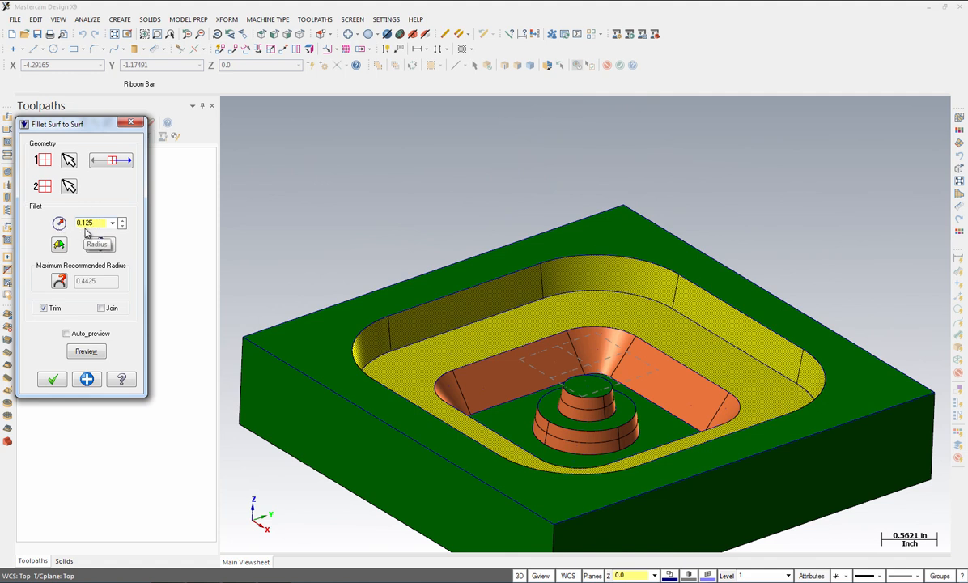
Step: Turn on automatic preview, check the surface normals, and apply the trimmed 0.125 radius fillet along the outer wall's base
click(67, 334)
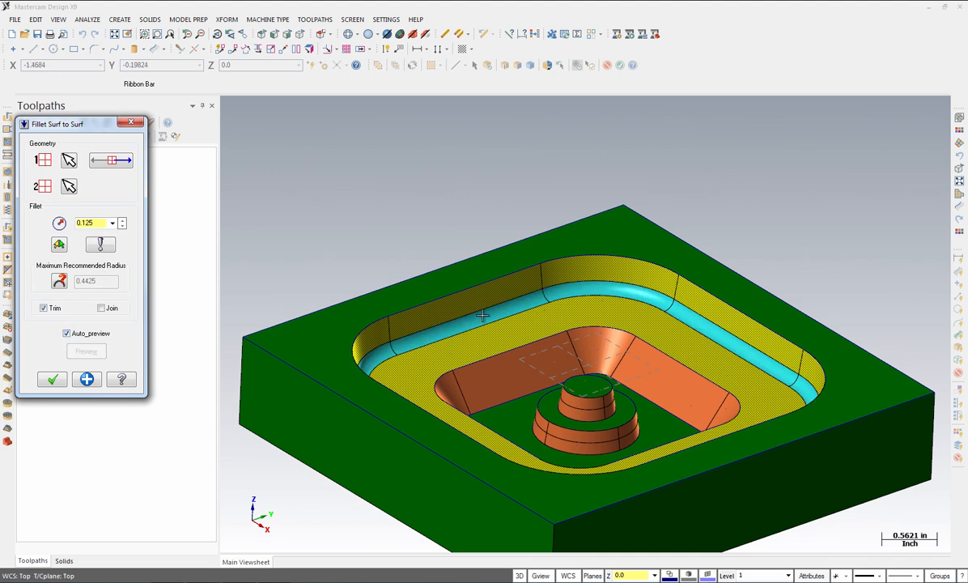
click(110, 162)
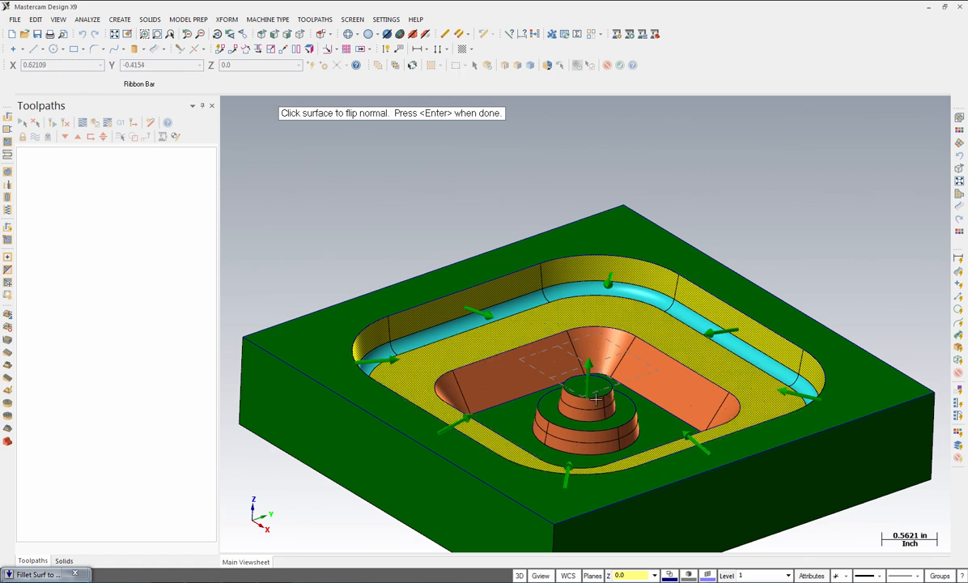
key(Return)
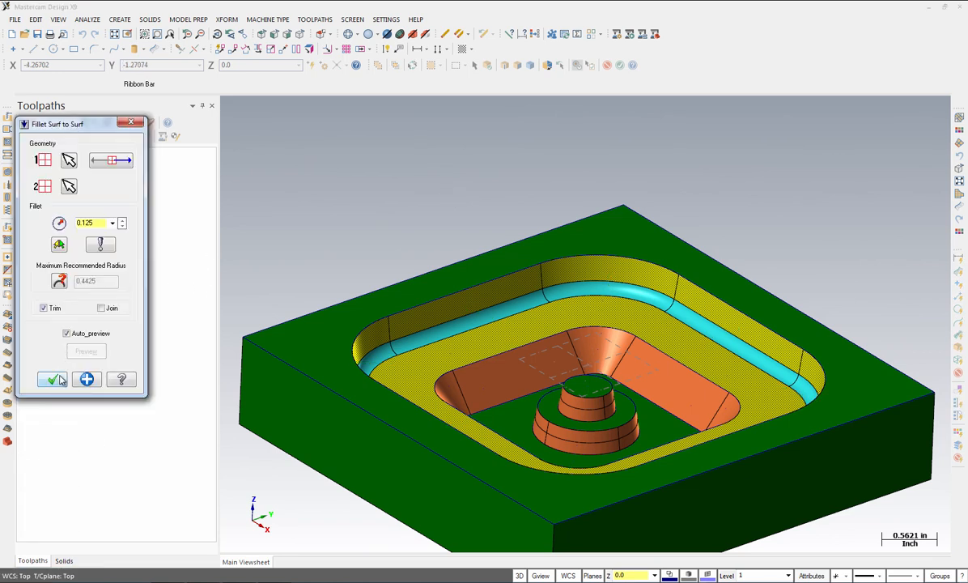
click(86, 384)
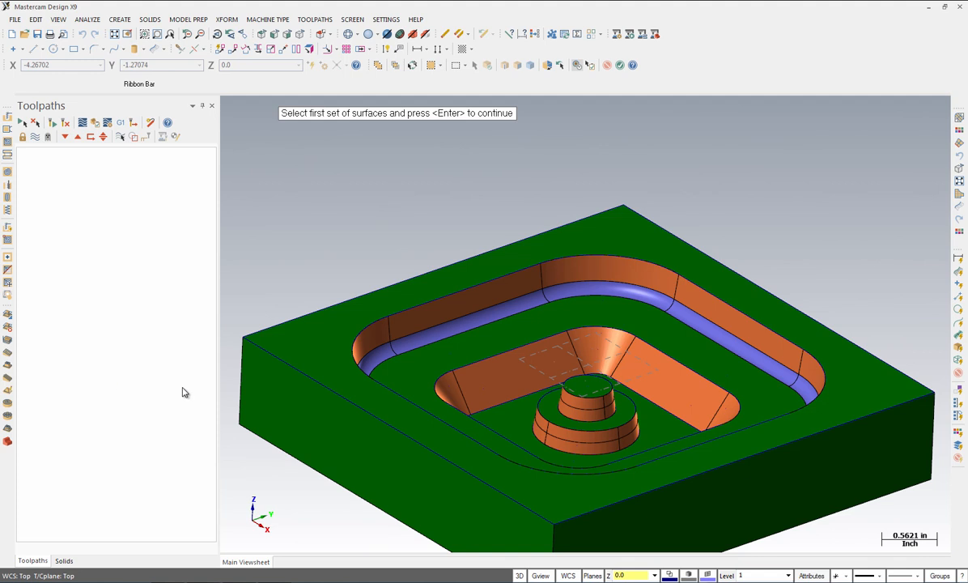
Step: Select the inner pocket floor as the first fillet set and all straight and corner surfaces of the inner square wall as the second set
click(656, 427)
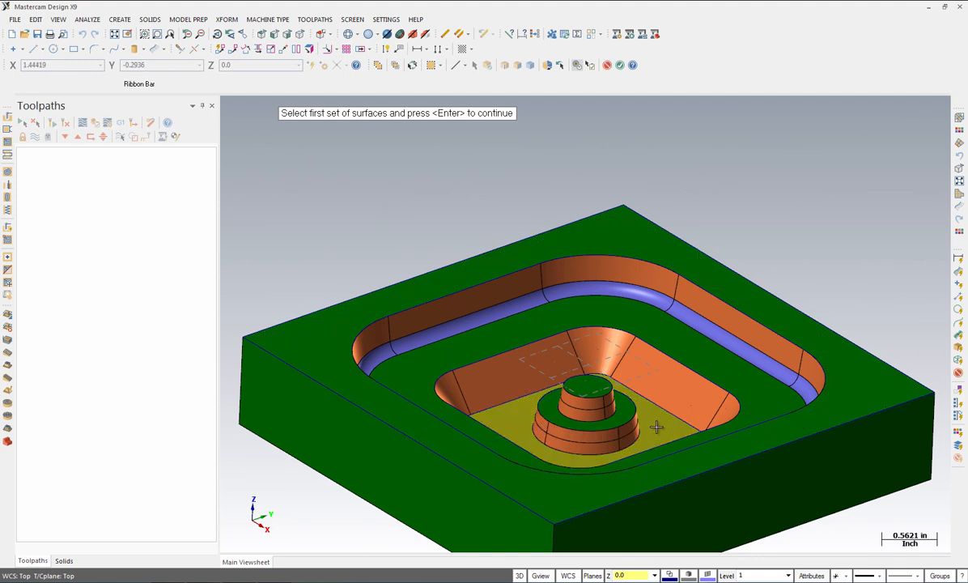
key(Return)
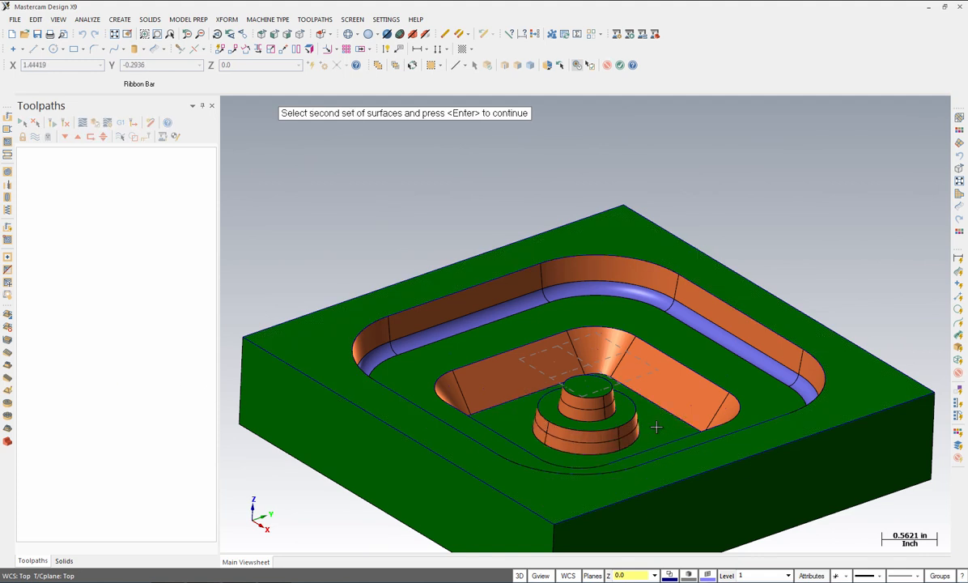
click(648, 385)
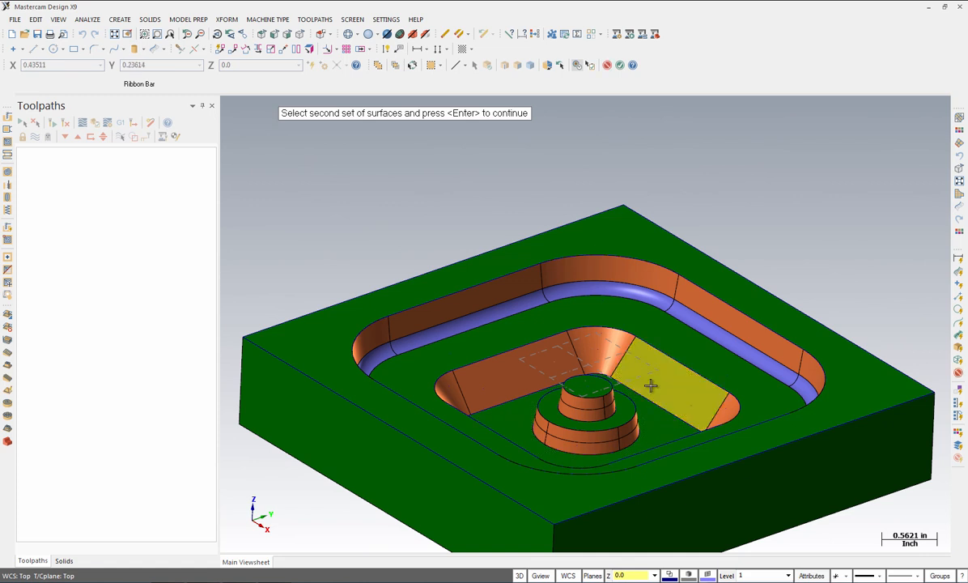
click(600, 356)
click(549, 369)
click(458, 389)
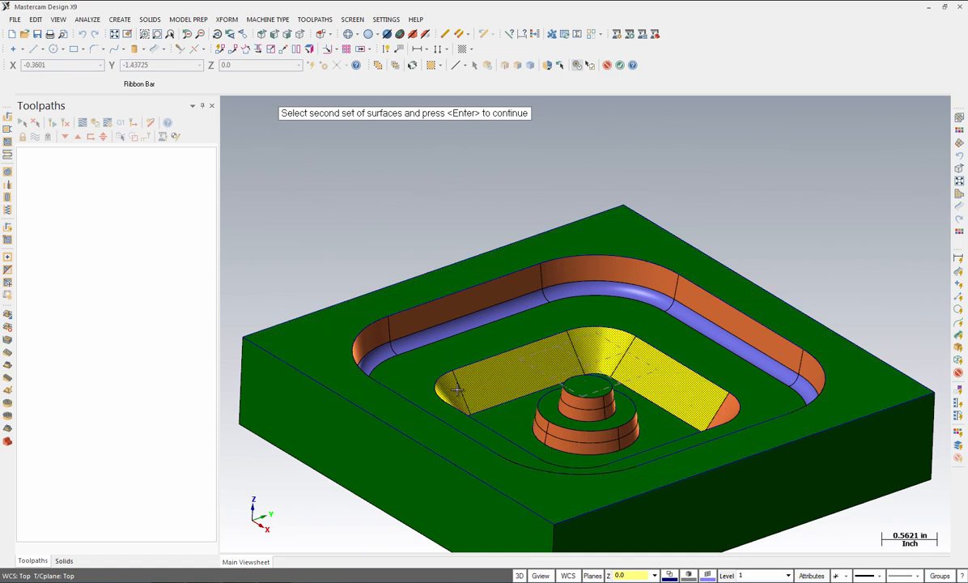
middle_drag(615, 380, 615, 427)
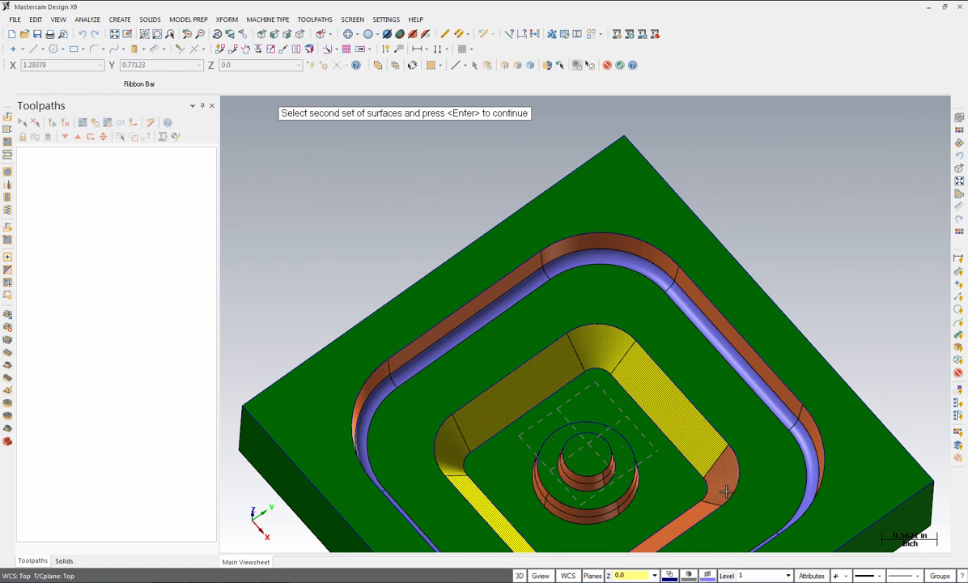
middle_drag(678, 458, 685, 551)
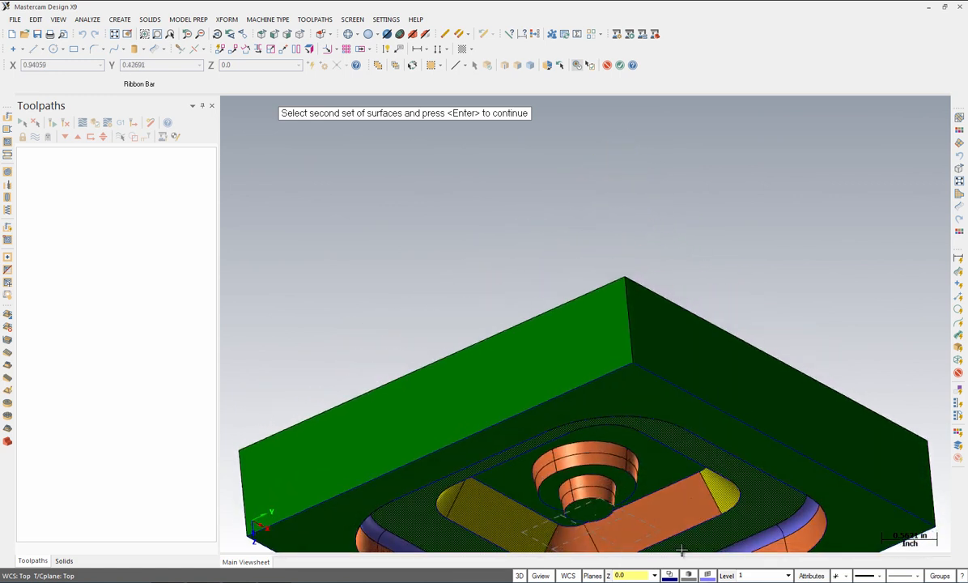
middle_drag(583, 544, 578, 327)
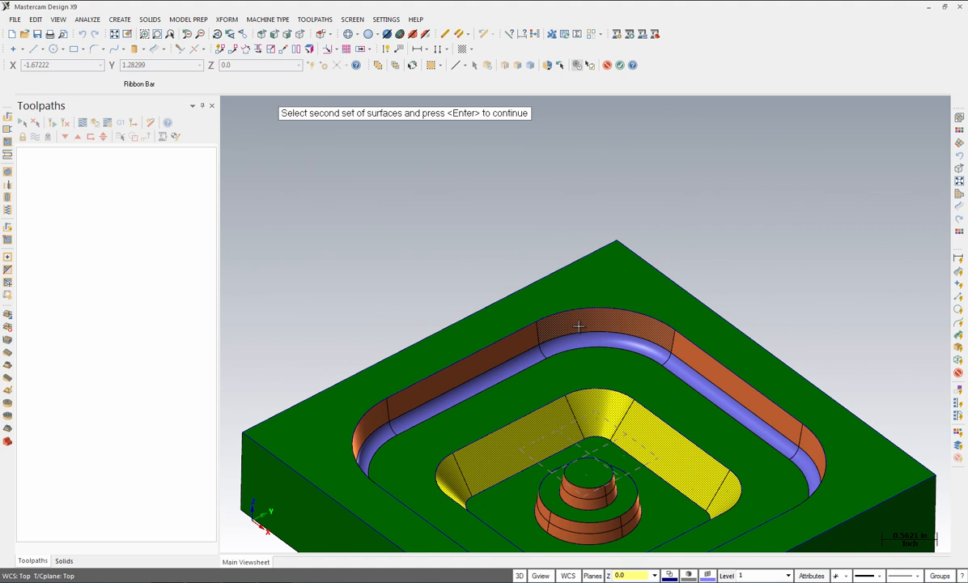
key(Return)
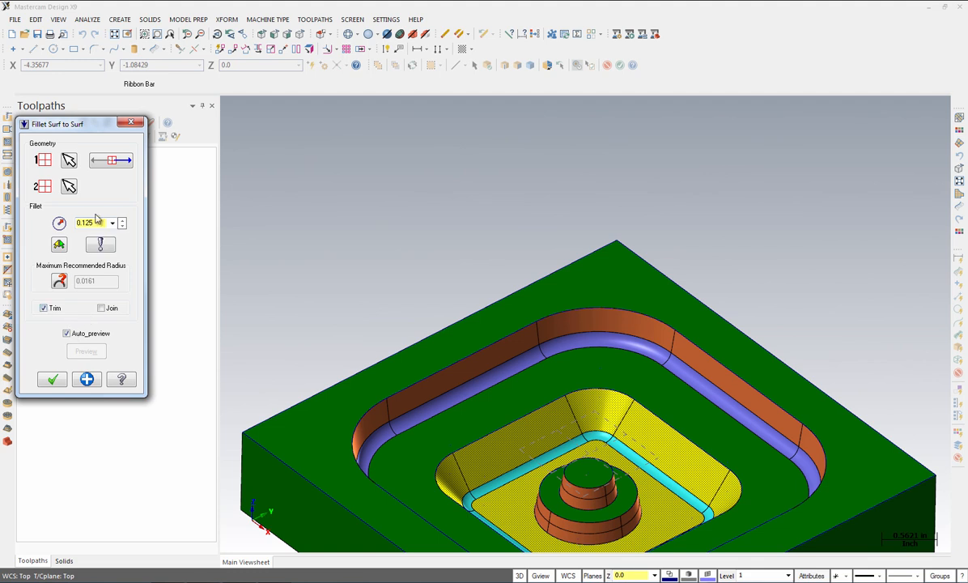
Step: Check the surface normals and apply the trimmed 0.125 radius fillet along the inner square wall's base
click(112, 160)
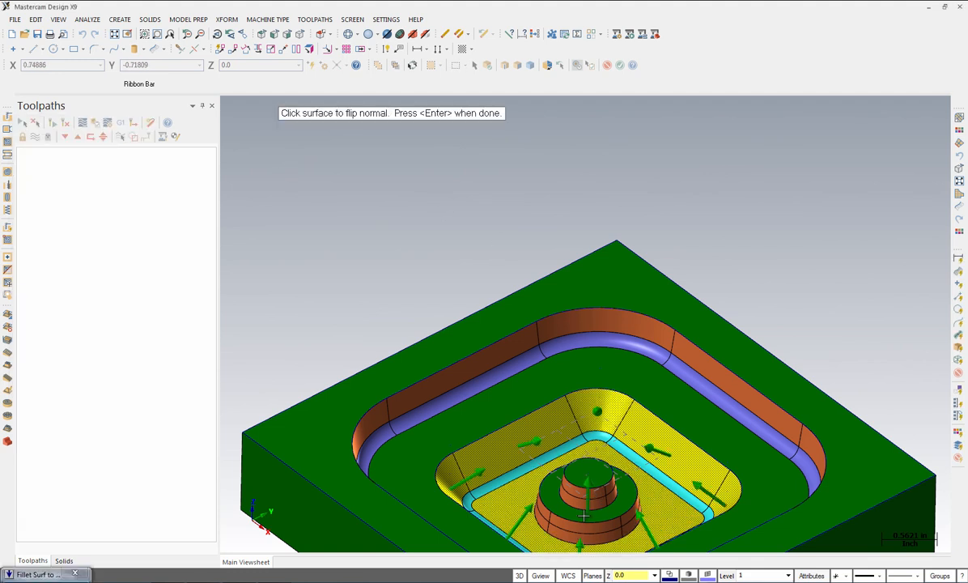
key(Return)
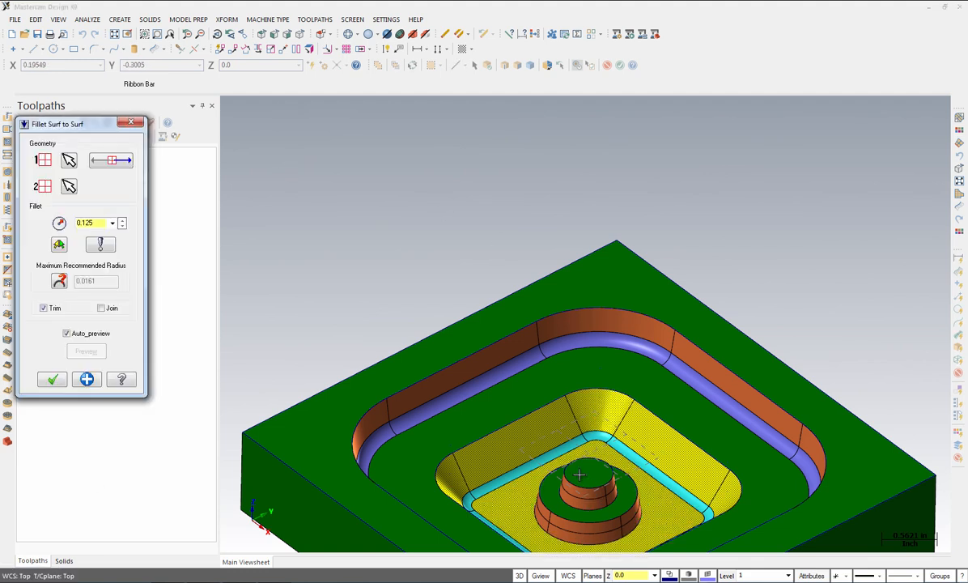
click(87, 380)
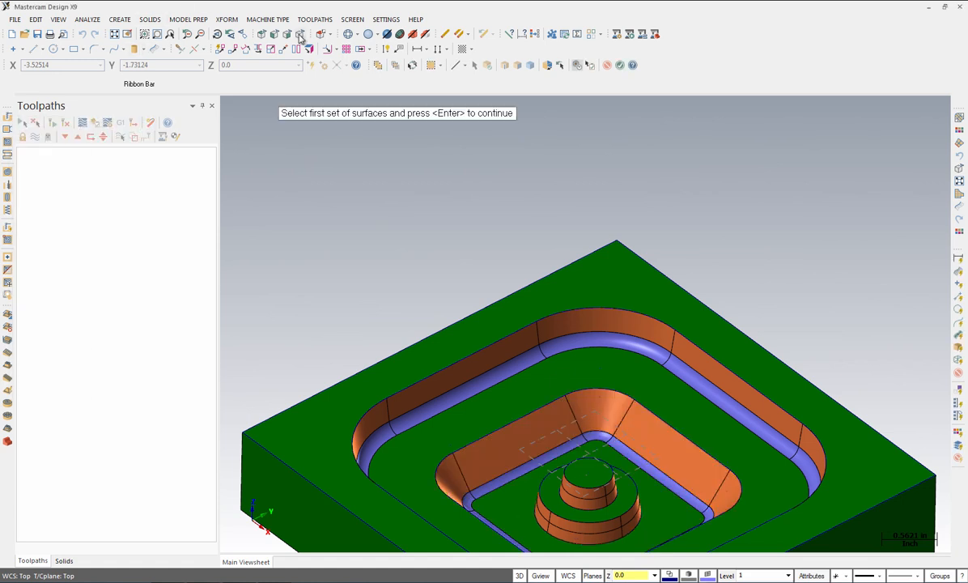
Step: Select the flat top of the upper round boss as the first fillet set and the boss's tapered wall as the second set
click(300, 36)
click(115, 35)
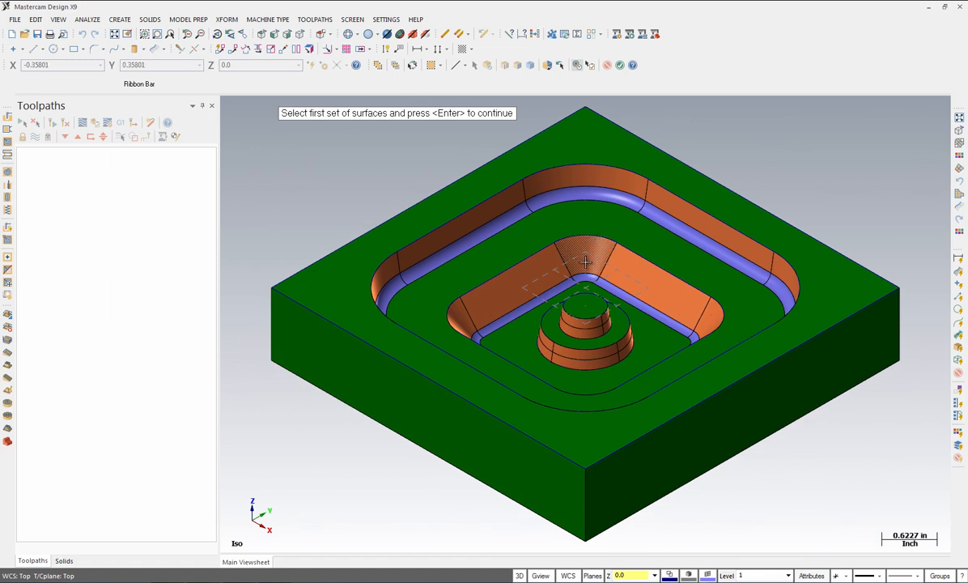
click(589, 307)
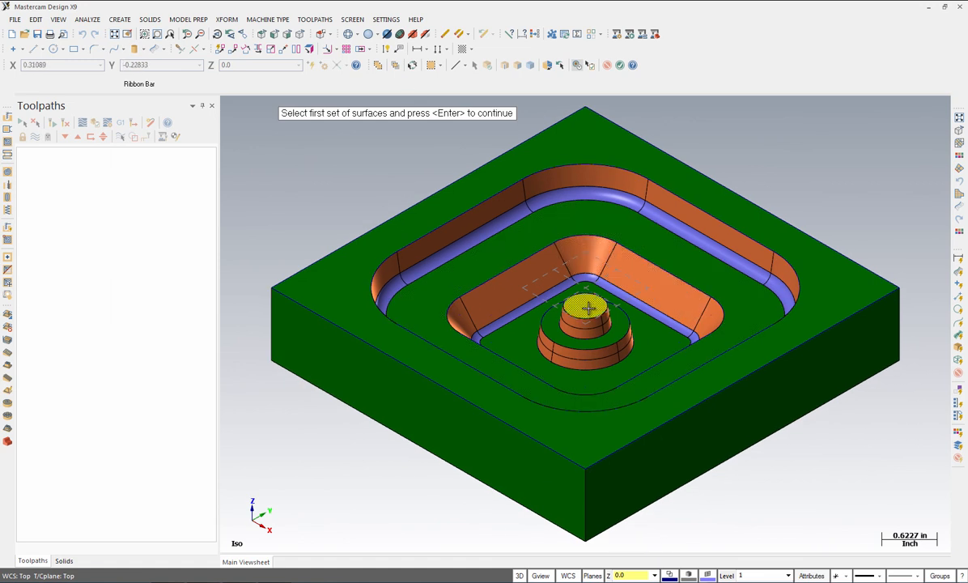
key(Return)
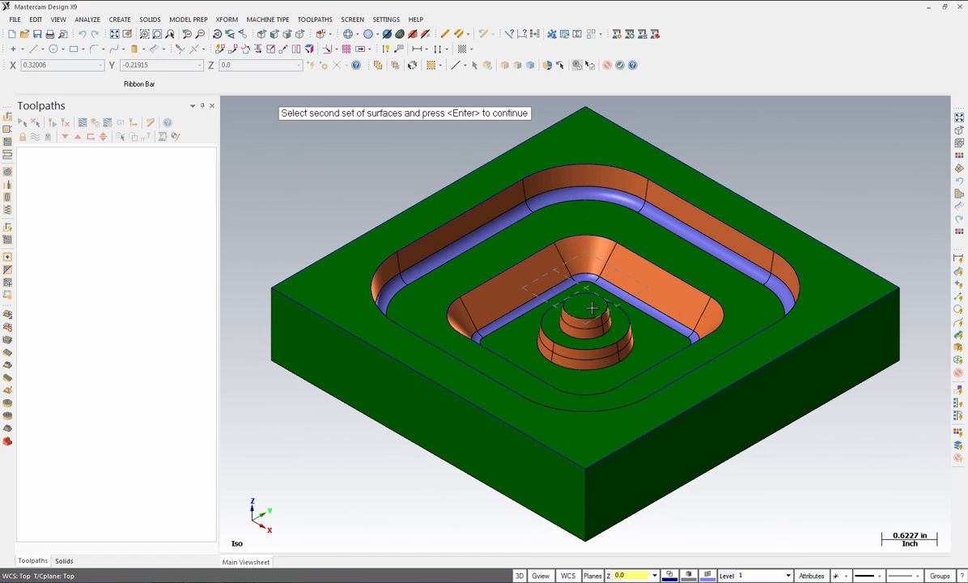
click(589, 330)
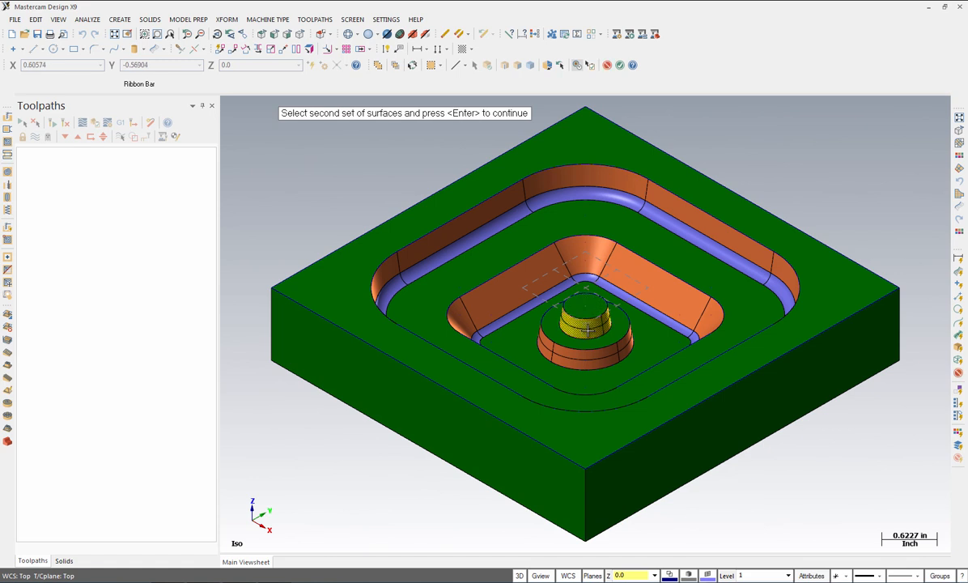
key(Return)
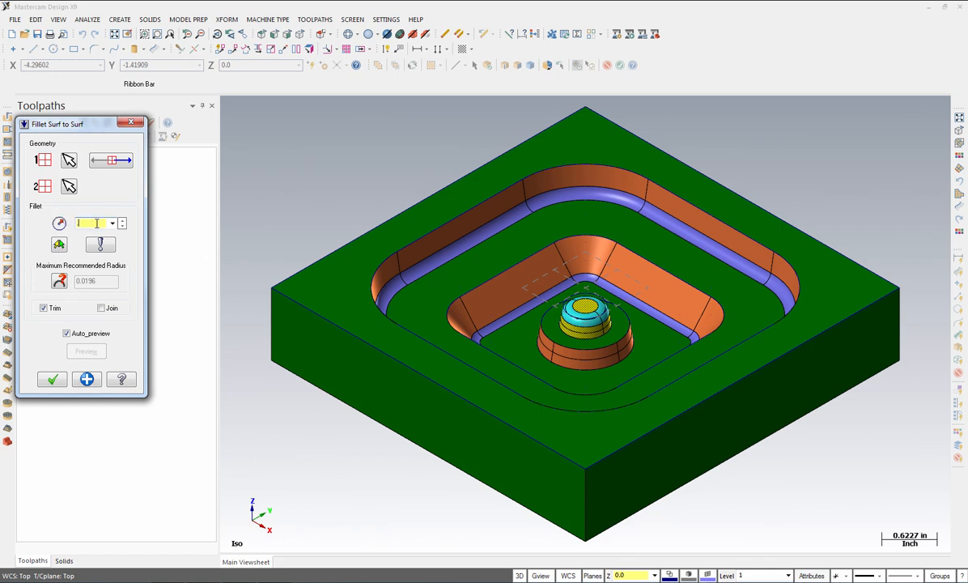
Step: Set the fillet radius to 0.05, check the surface normals, and apply the trimmed fillet around the upper boss's top edge
key(Return)
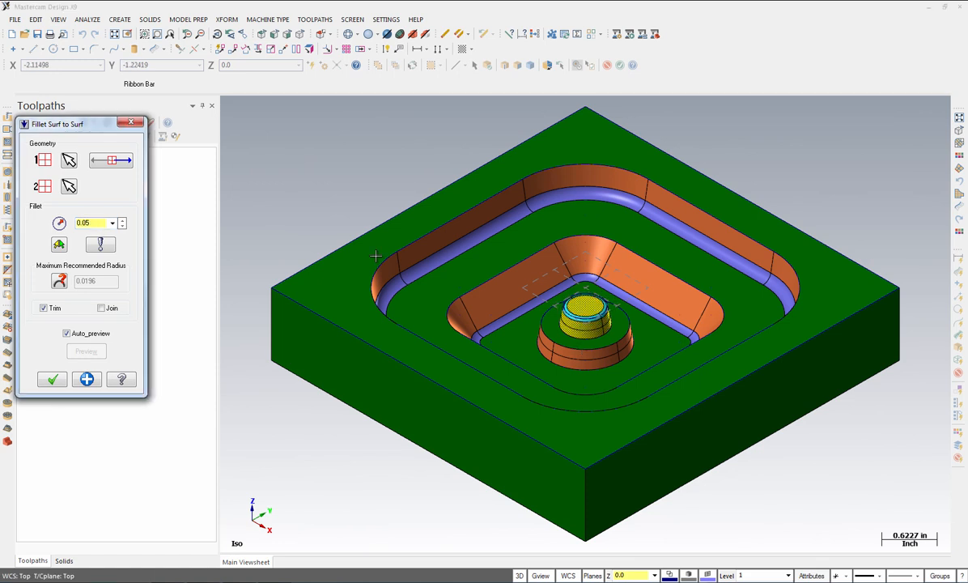
click(120, 164)
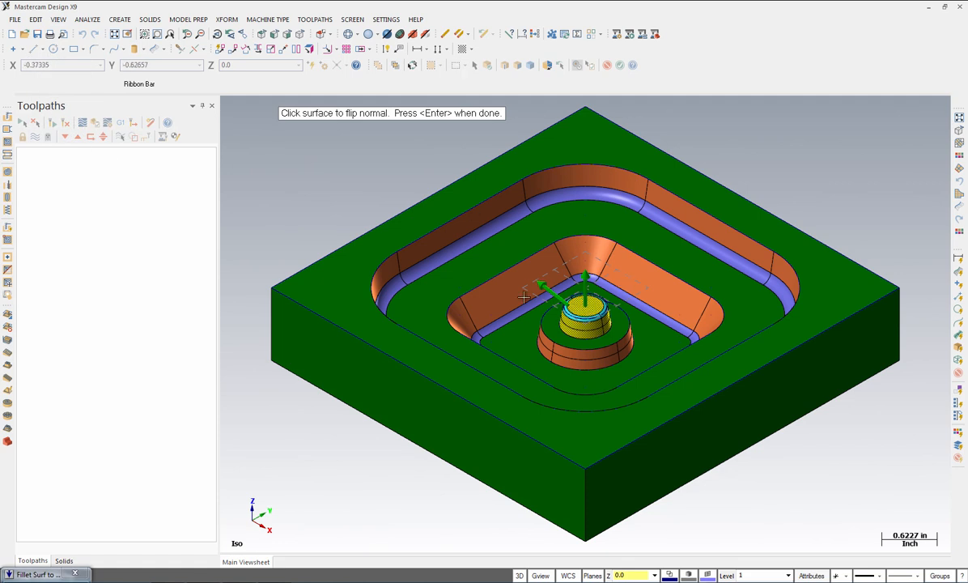
key(Return)
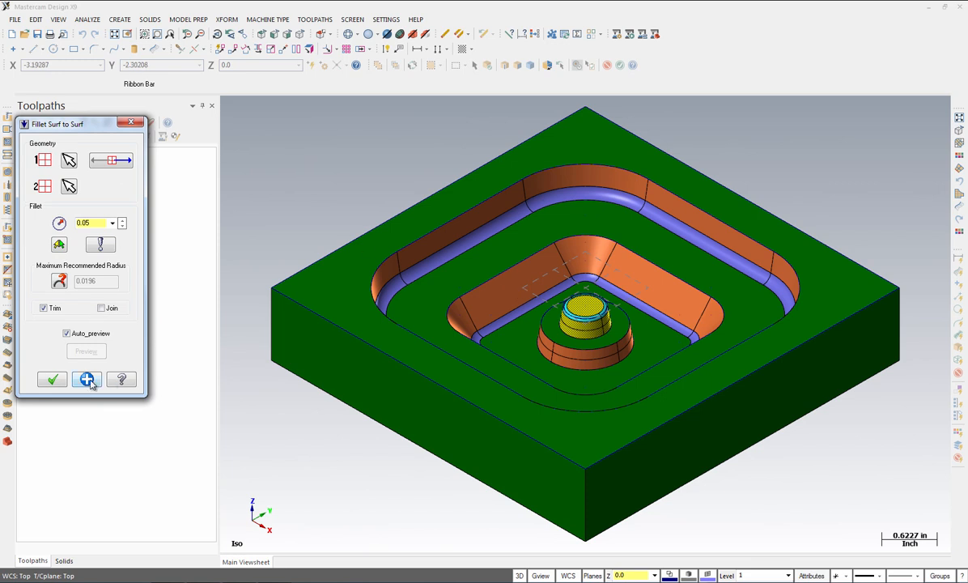
click(87, 380)
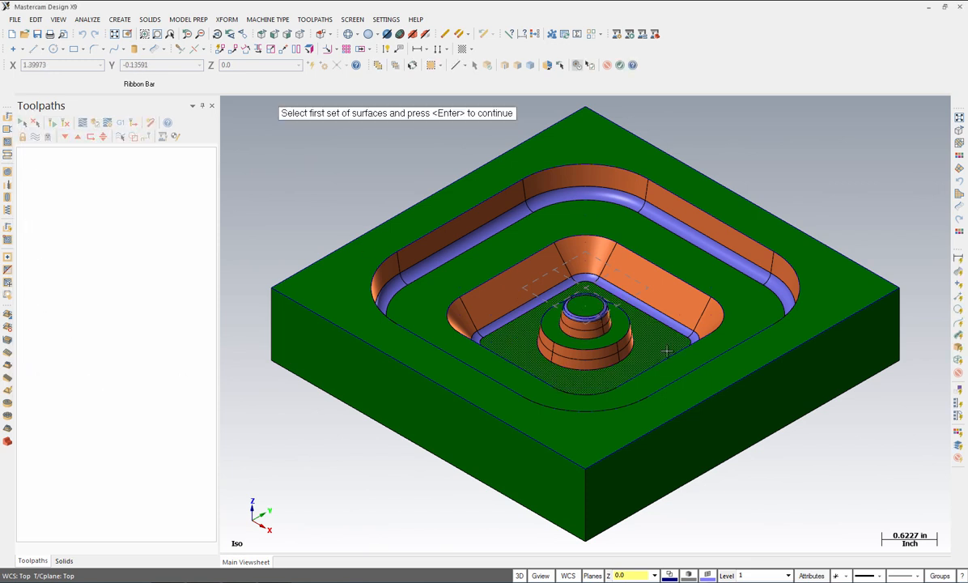
Step: Apply a trimmed 0.05 radius fillet between the lower round boss's flat top and its outer wall, and finish the fillet command
click(621, 326)
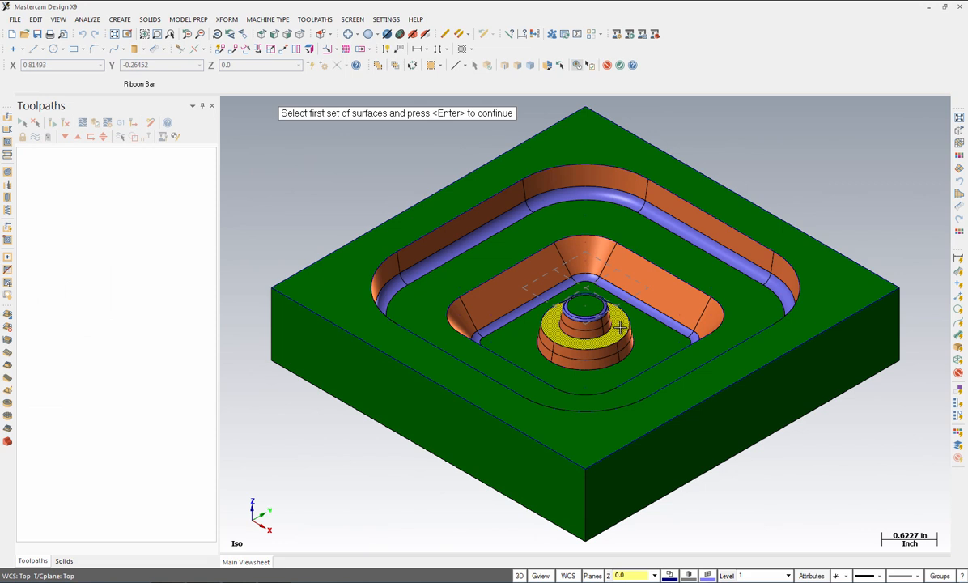
key(Return)
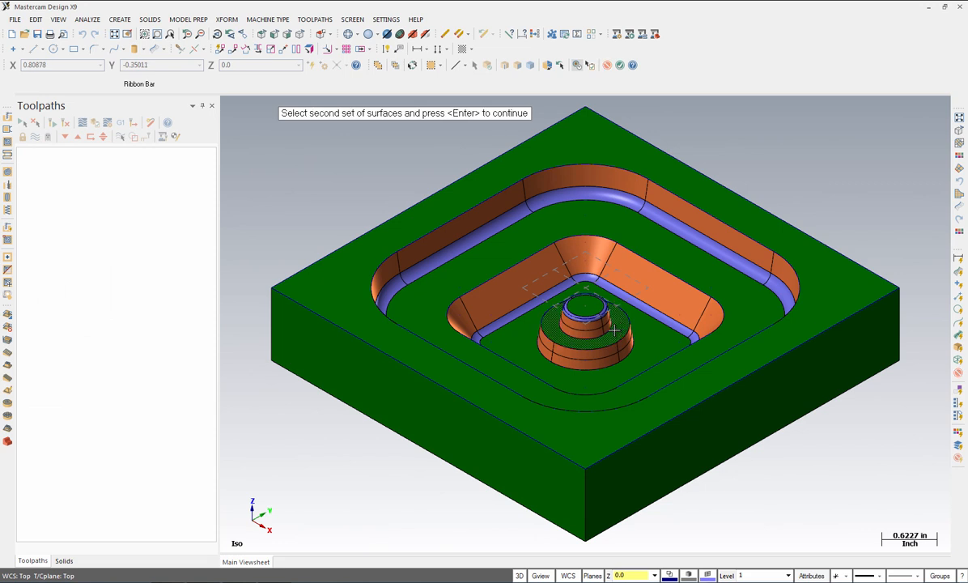
click(590, 364)
key(Return)
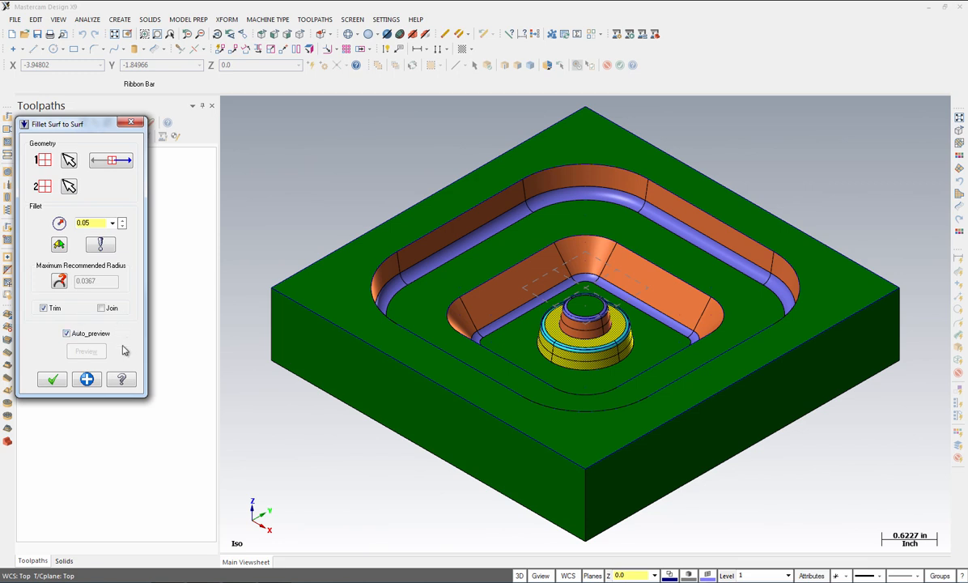
click(52, 380)
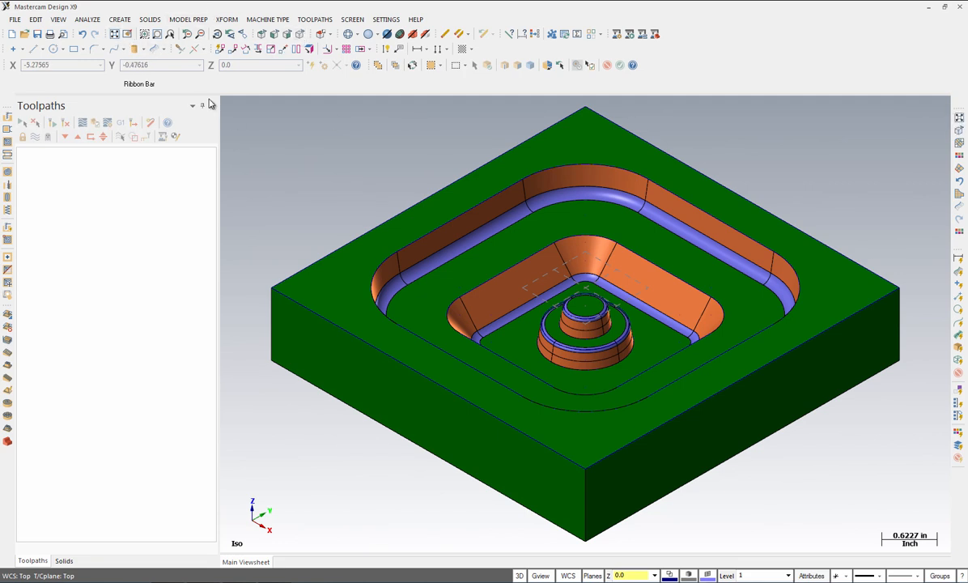
Step: Start saving the part with Save As and choose the Downloads folder as the location
click(15, 20)
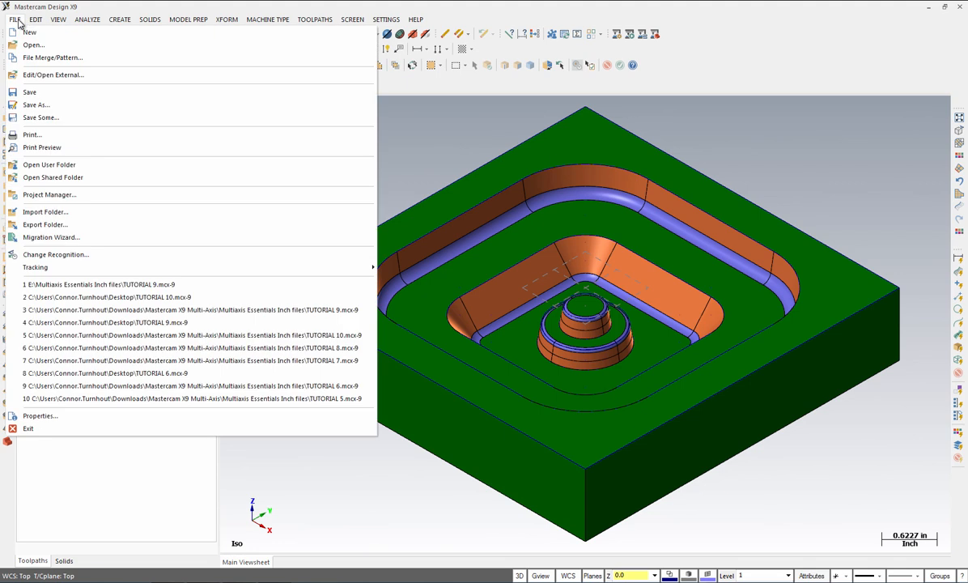
click(38, 111)
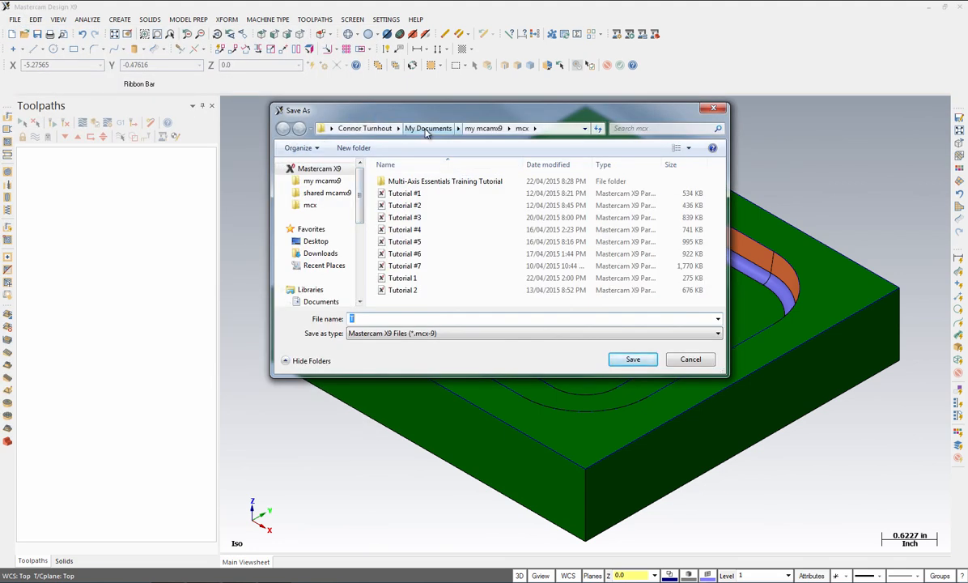
click(429, 130)
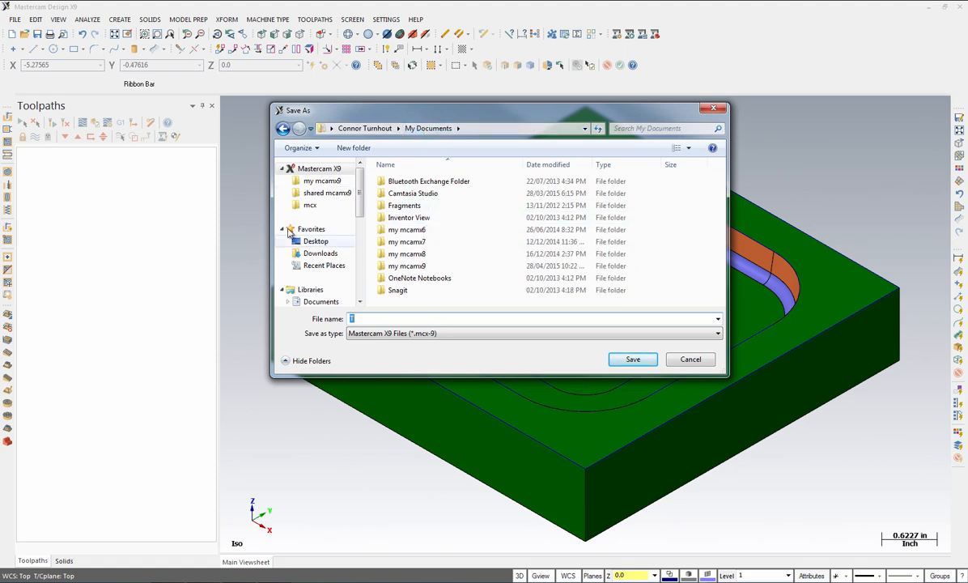
click(319, 254)
Step: Create a new folder named "Mastercam X9 Mill Advanced Tutorials" inside Downloads
right_click(442, 267)
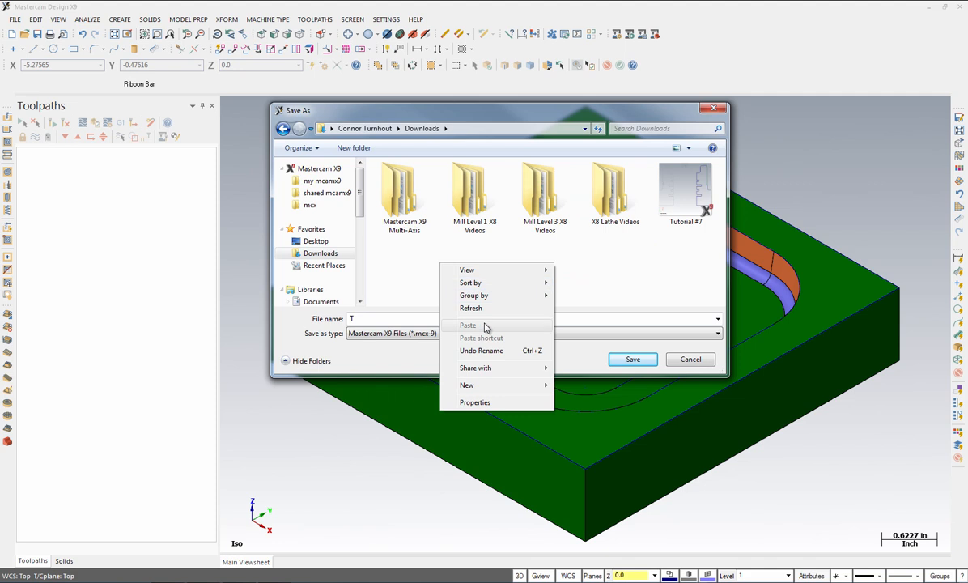
mouse_move(480, 385)
click(606, 388)
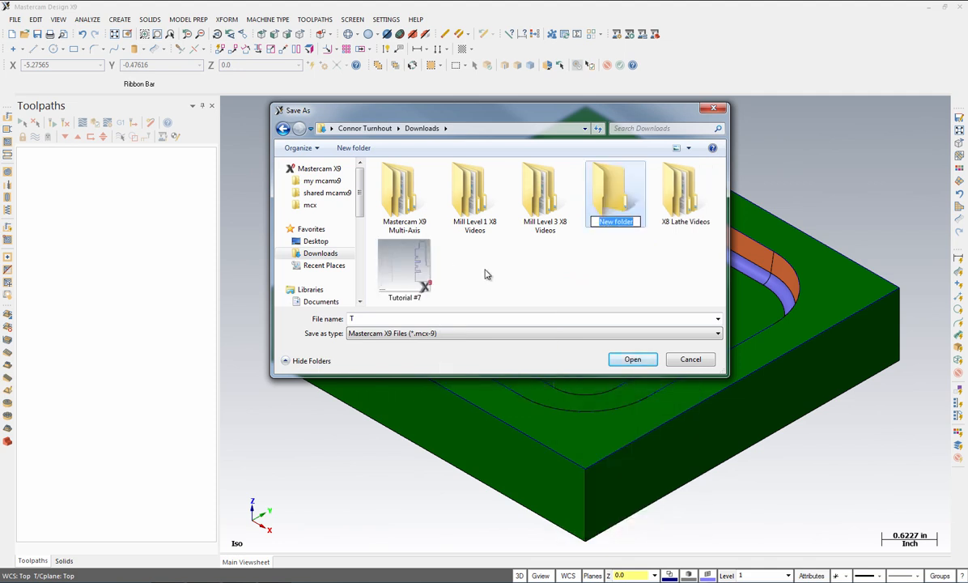
text(Mast)
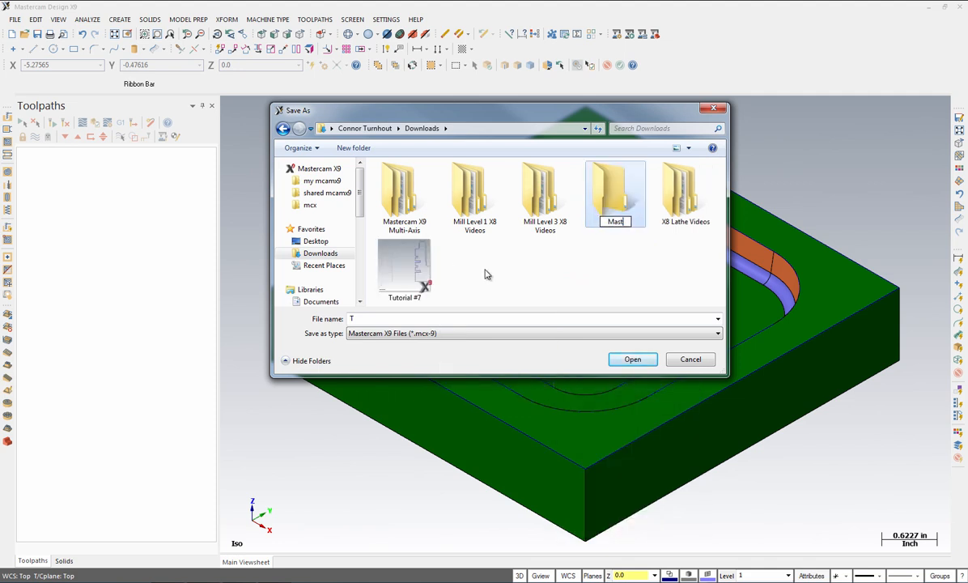
text(ercam X9 Mill A)
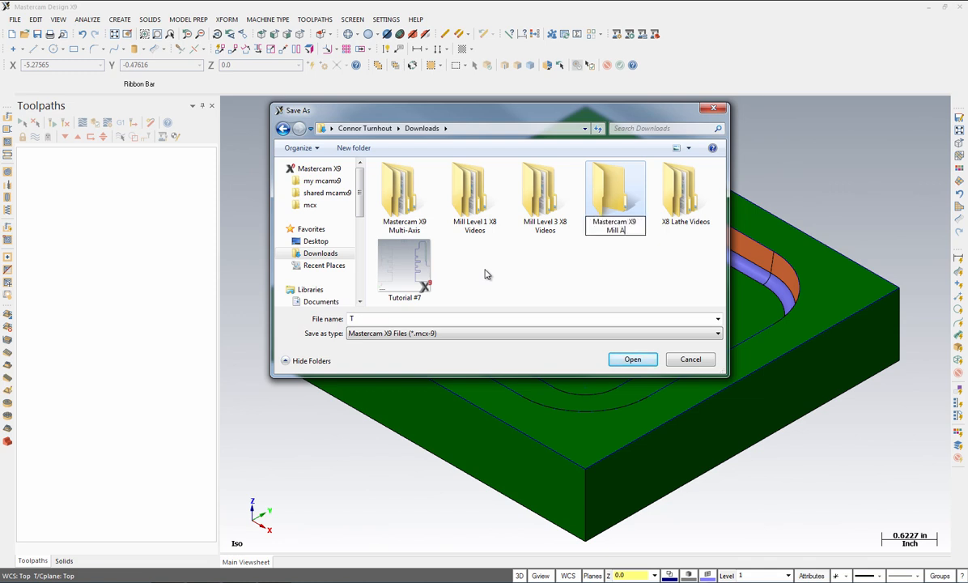
text(dvanced Tutor)
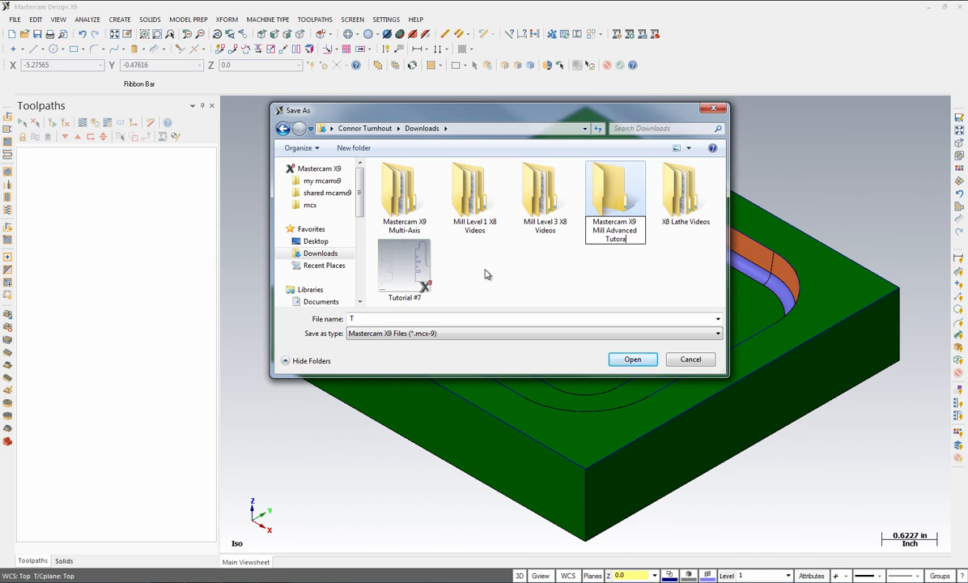
text(ials)
click(524, 291)
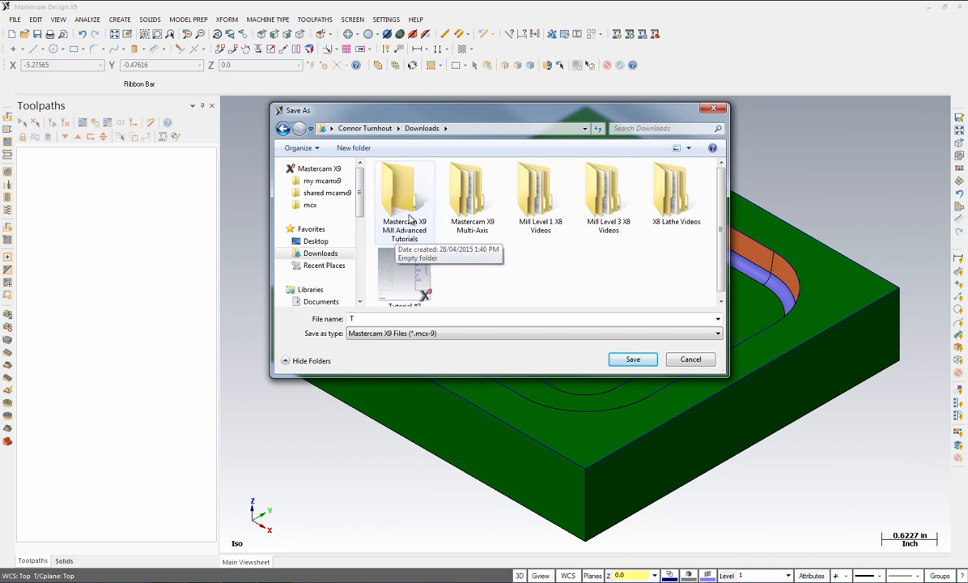
Step: Open the Mastercam X9 Mill Advanced Tutorials folder as the save location and start editing the file name
double_click(380, 183)
double_click(365, 319)
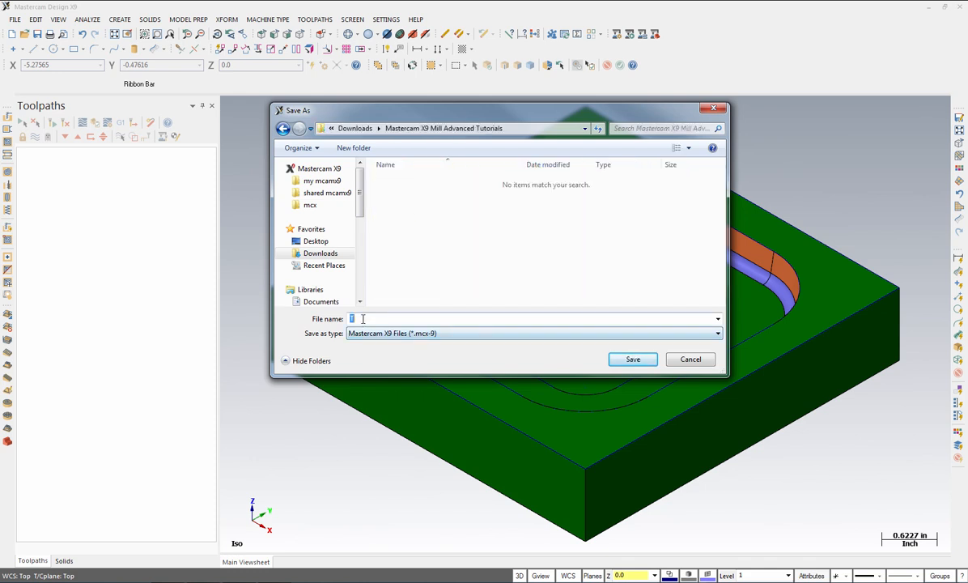